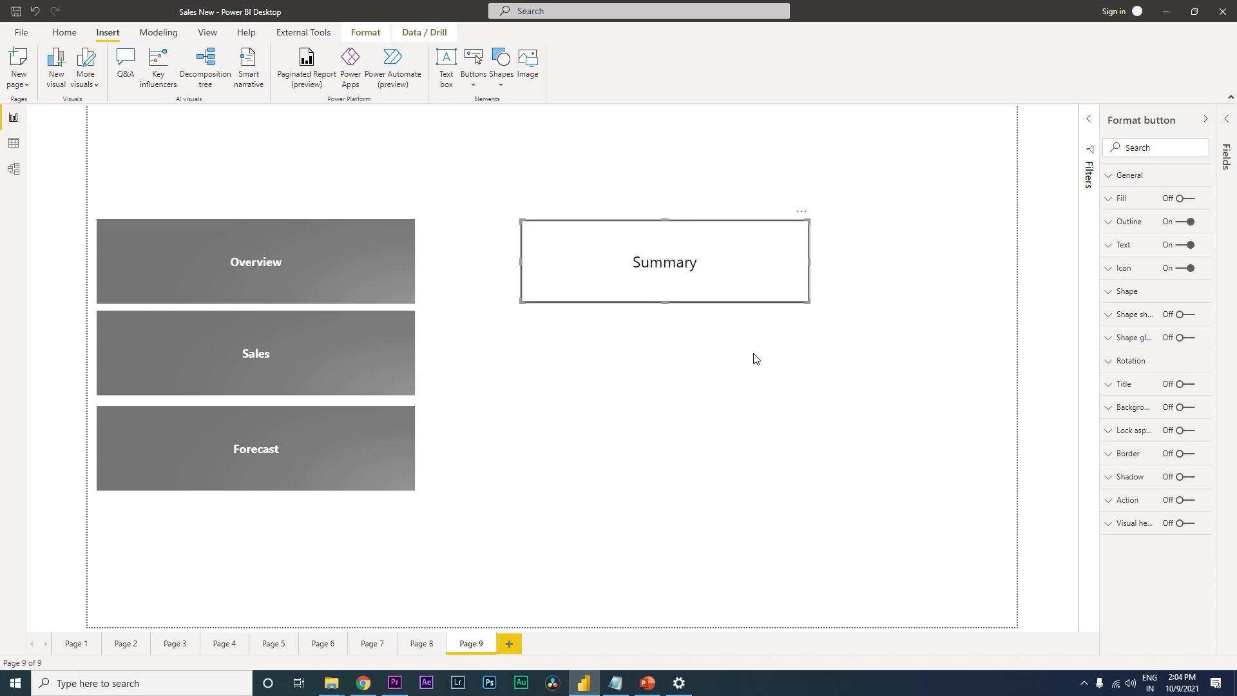
- Turn on the Summary button's fill and set its default state to light grey with 0% transparency
click(760, 353)
click(753, 297)
click(1117, 207)
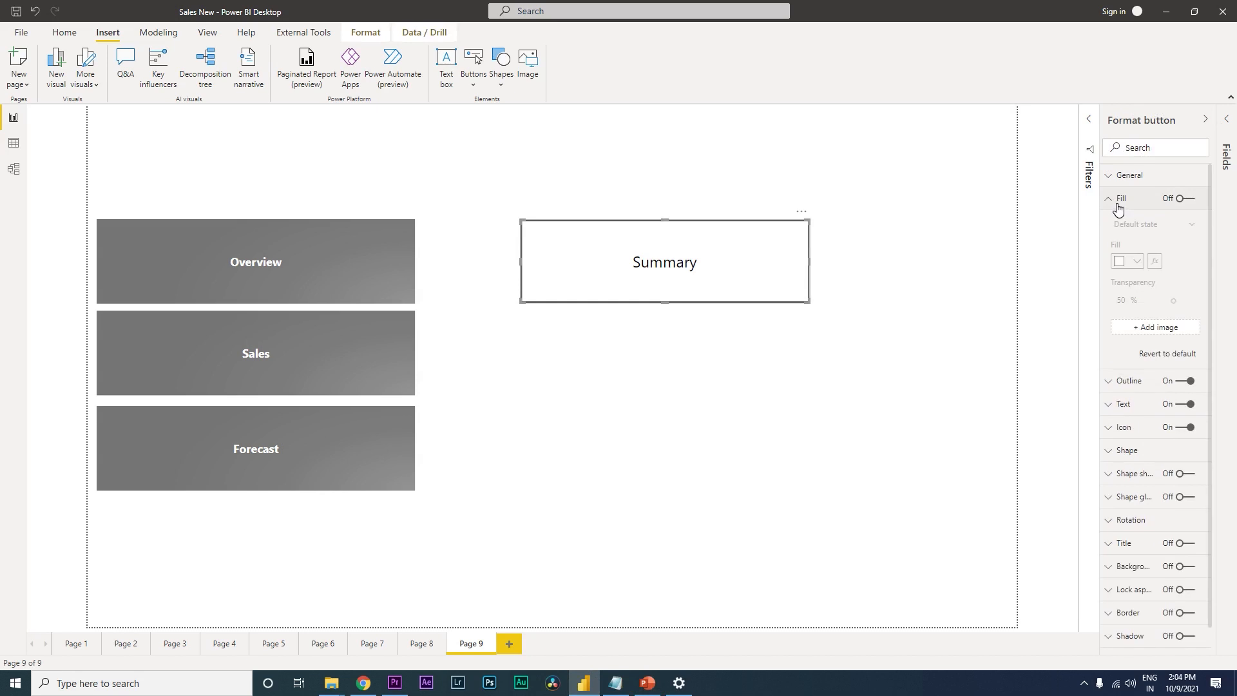
click(1189, 201)
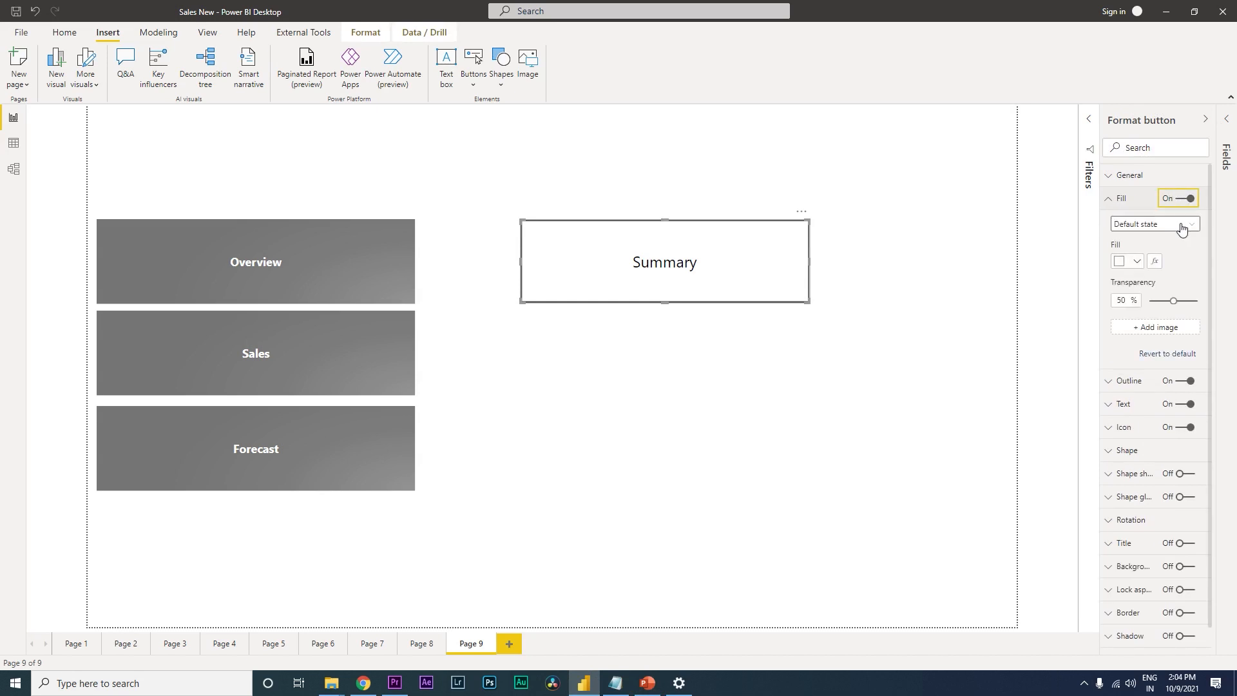
click(1134, 264)
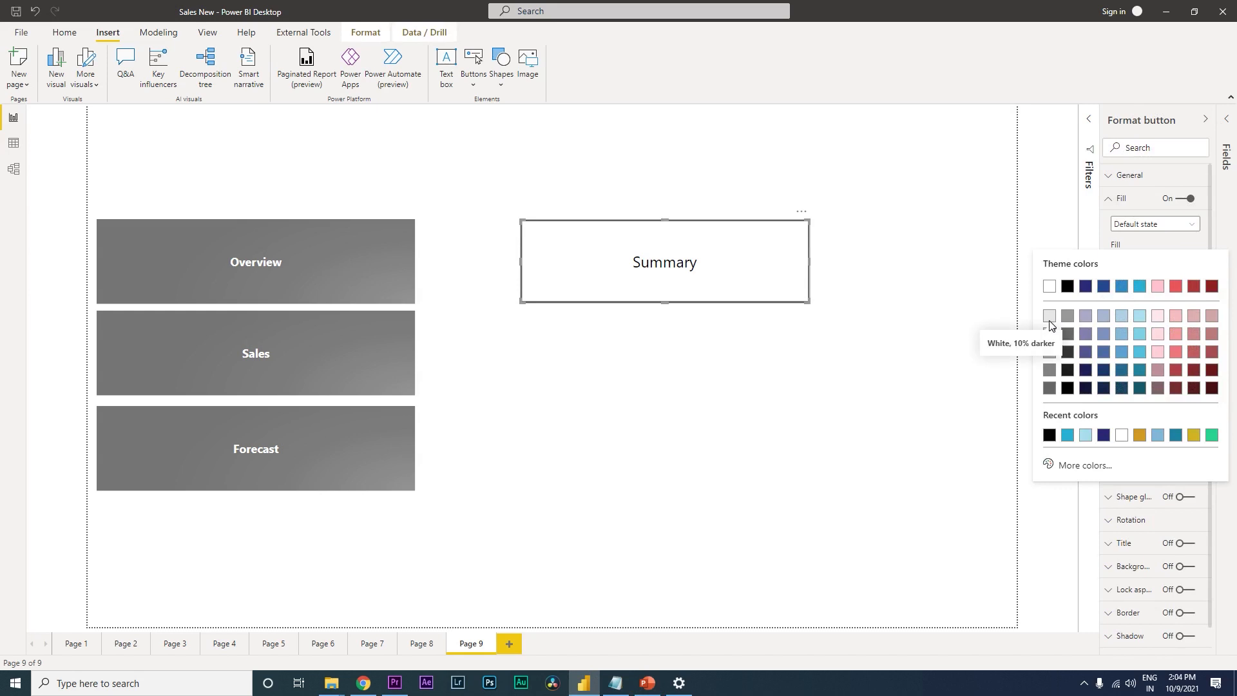
click(1051, 352)
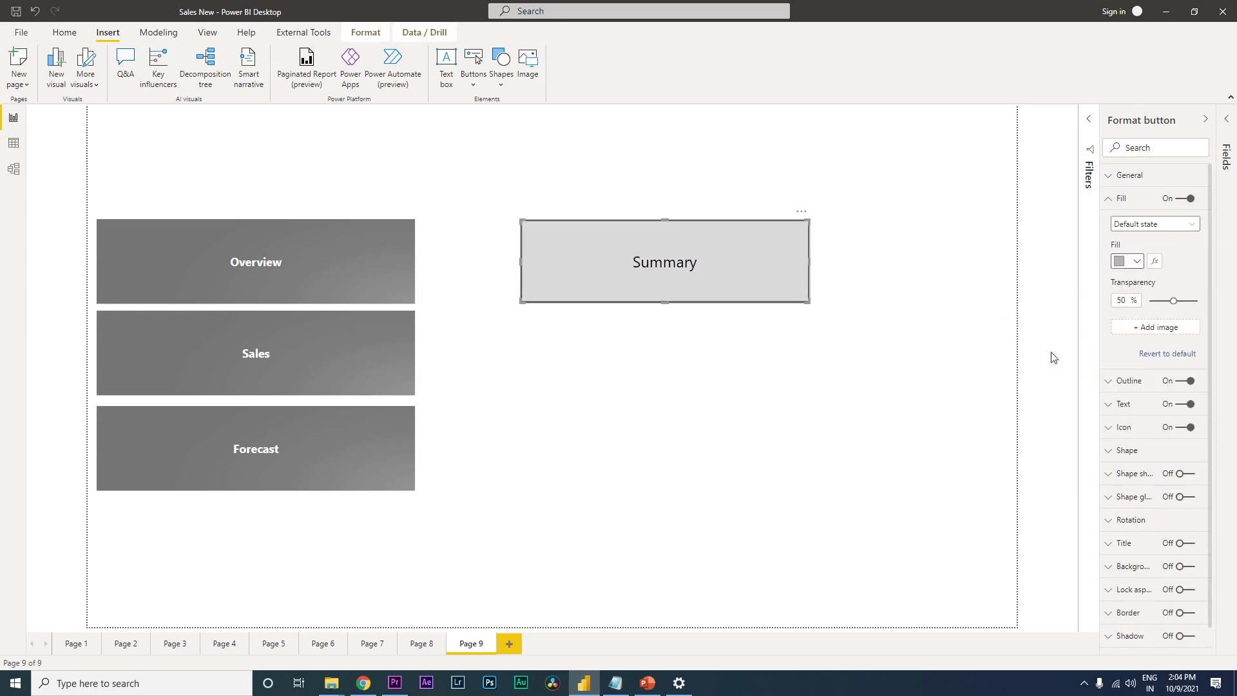
drag(1184, 310, 1140, 310)
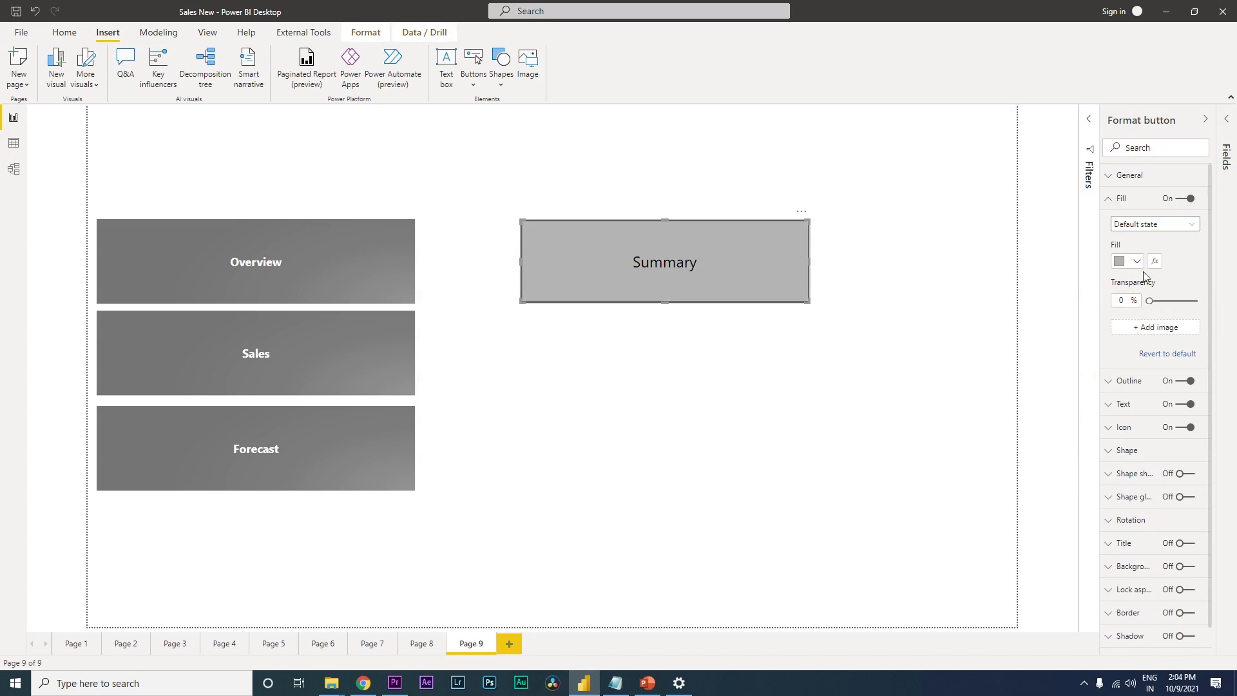
- Set the Summary button's default-state font color to white
click(1107, 411)
click(1134, 502)
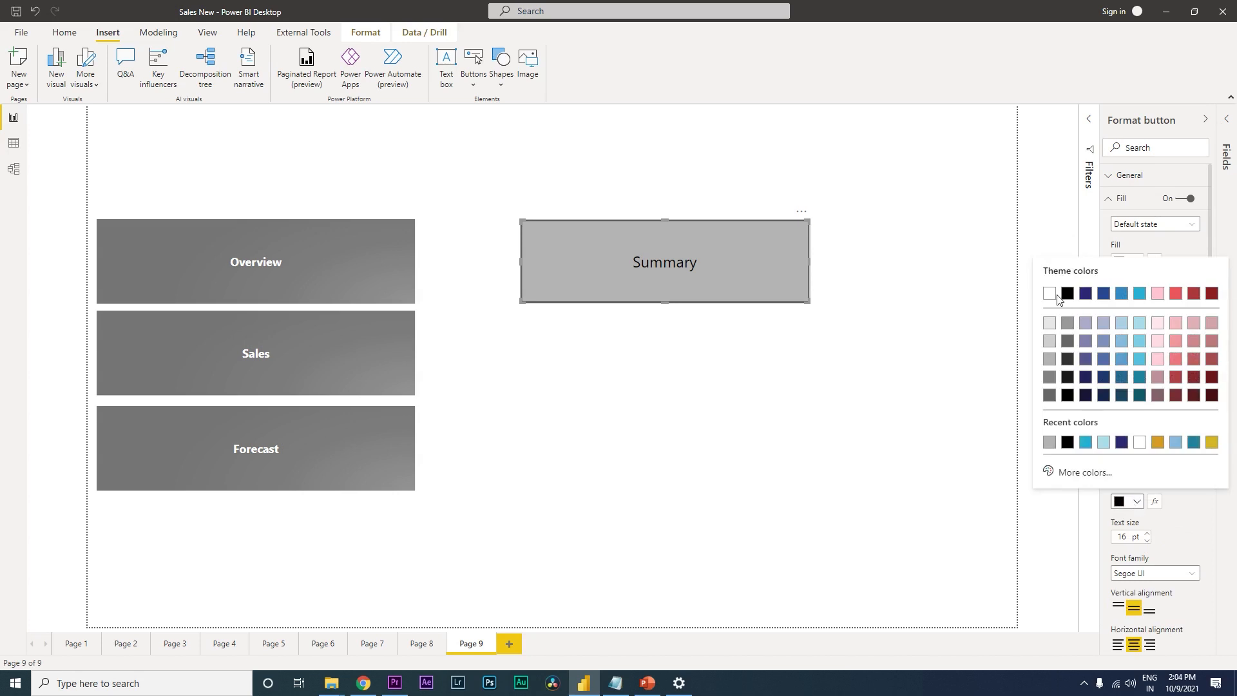
click(1049, 293)
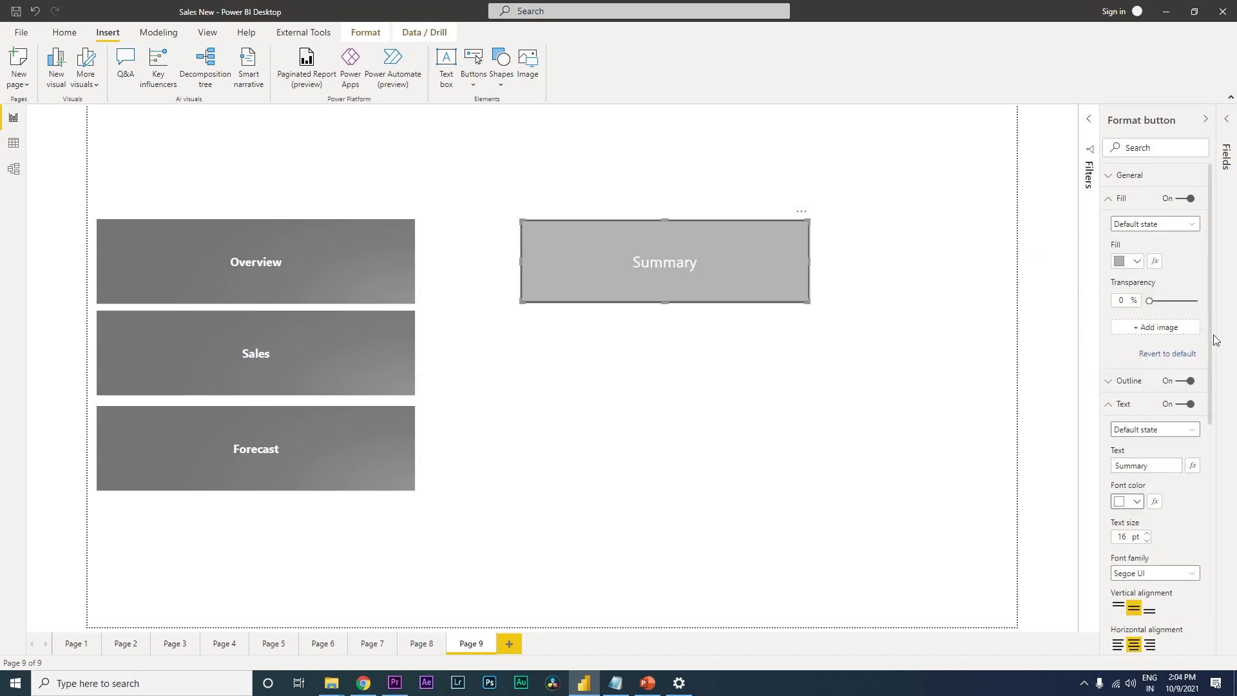
- Add First Button.gif as the Summary button's On hover fill image and set its image fit to Fit
click(1145, 225)
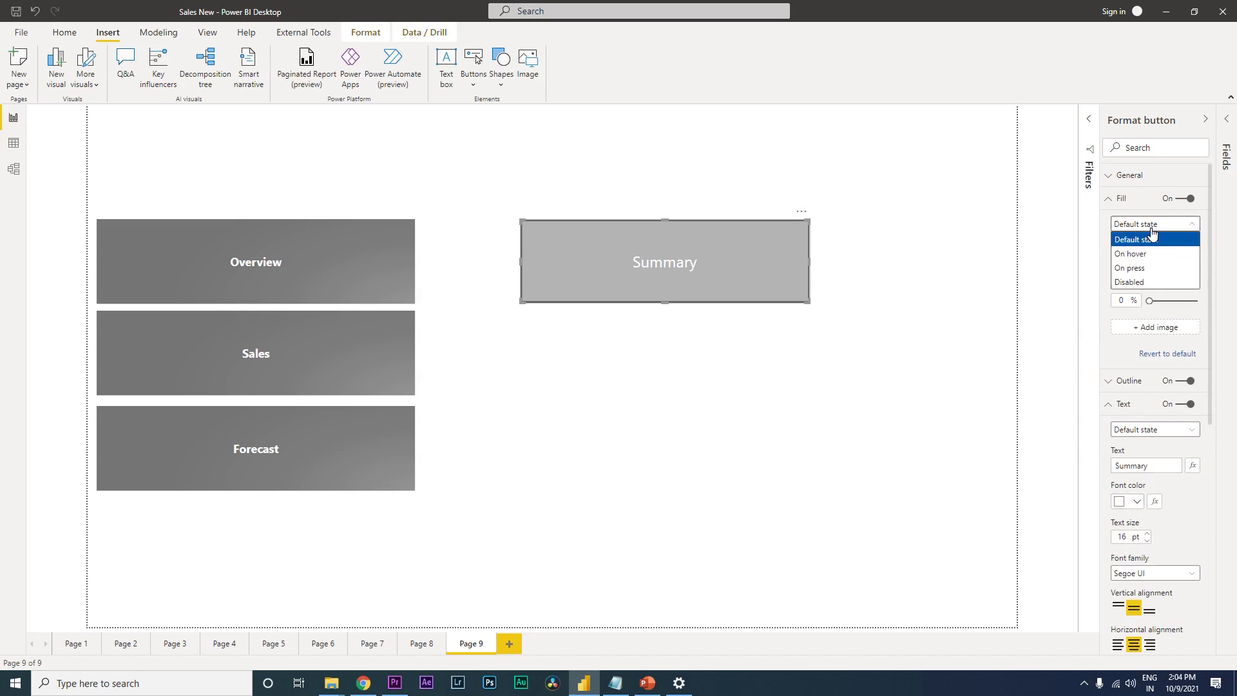
click(1144, 254)
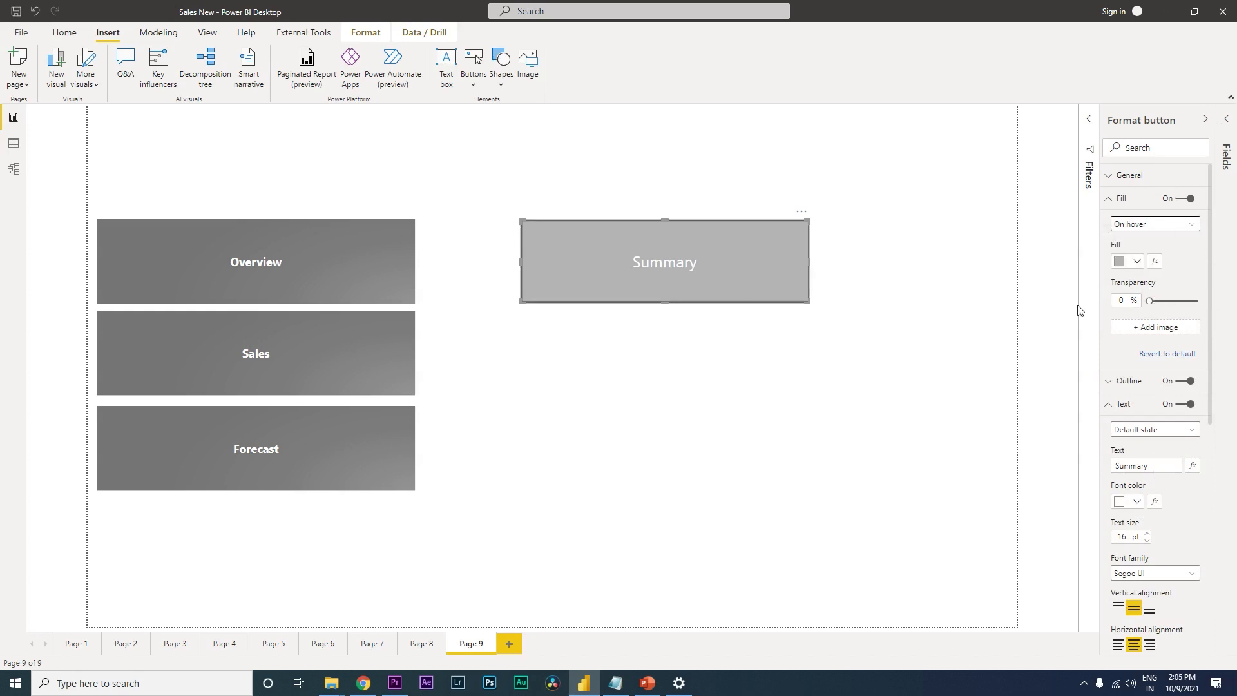
click(1164, 328)
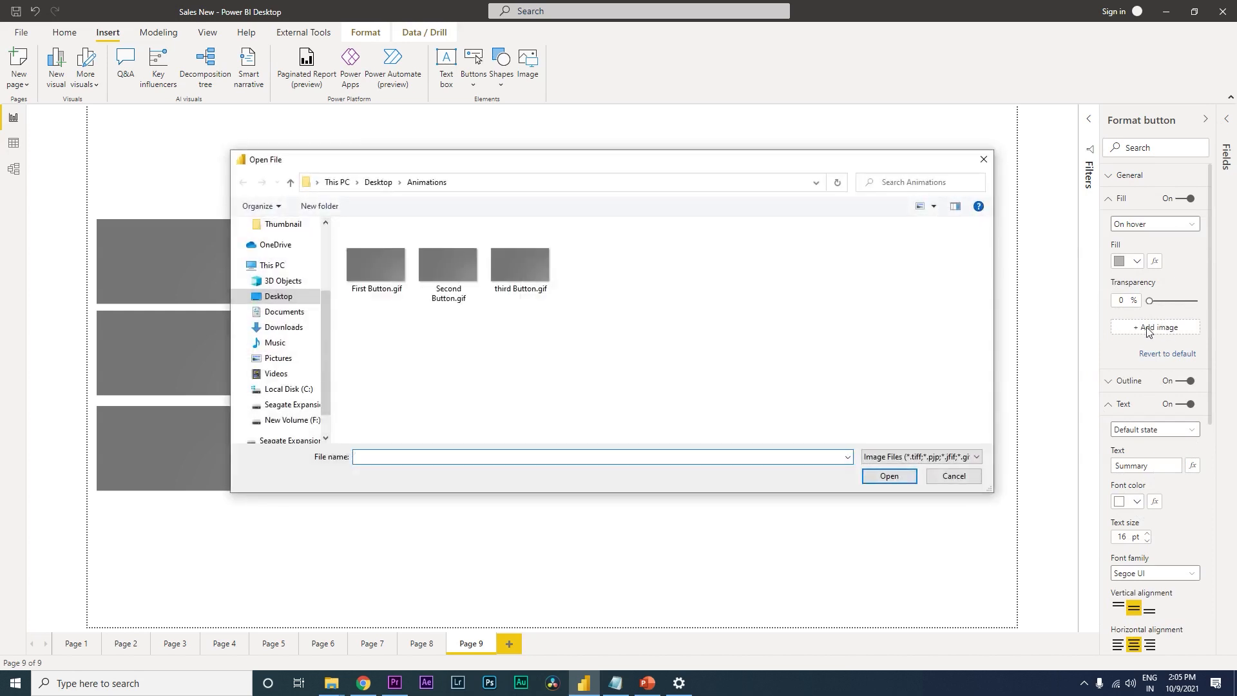
double_click(381, 270)
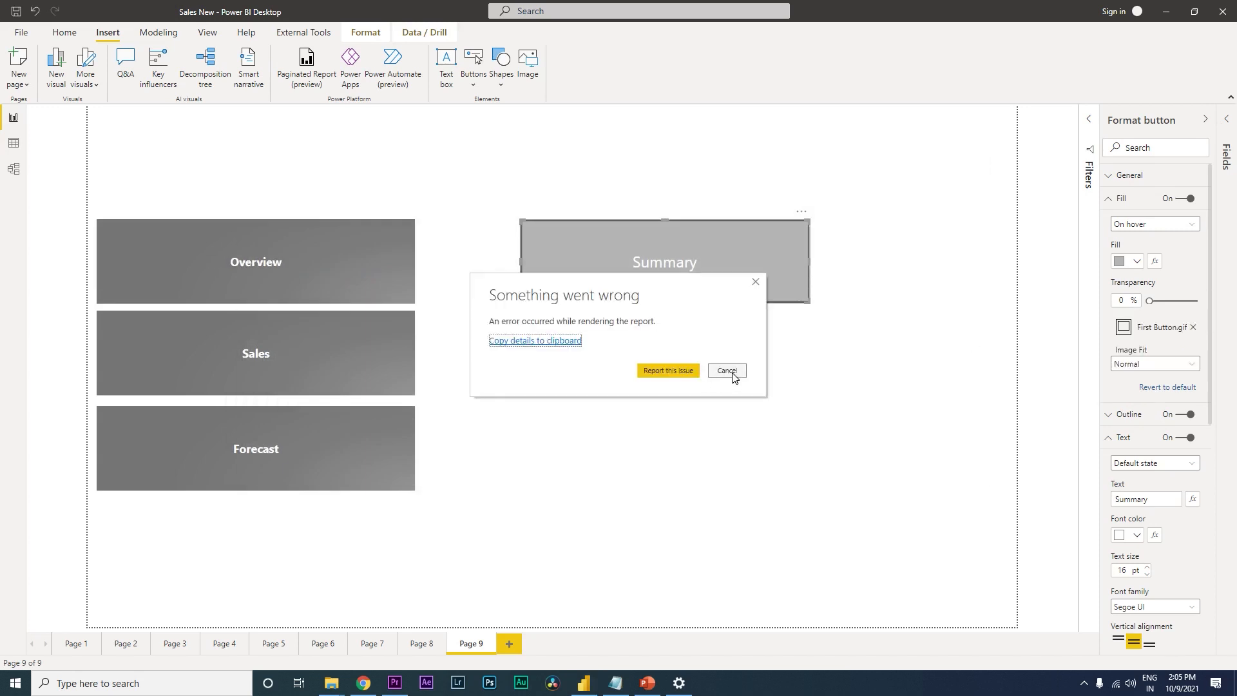
click(728, 371)
click(1148, 366)
click(1145, 394)
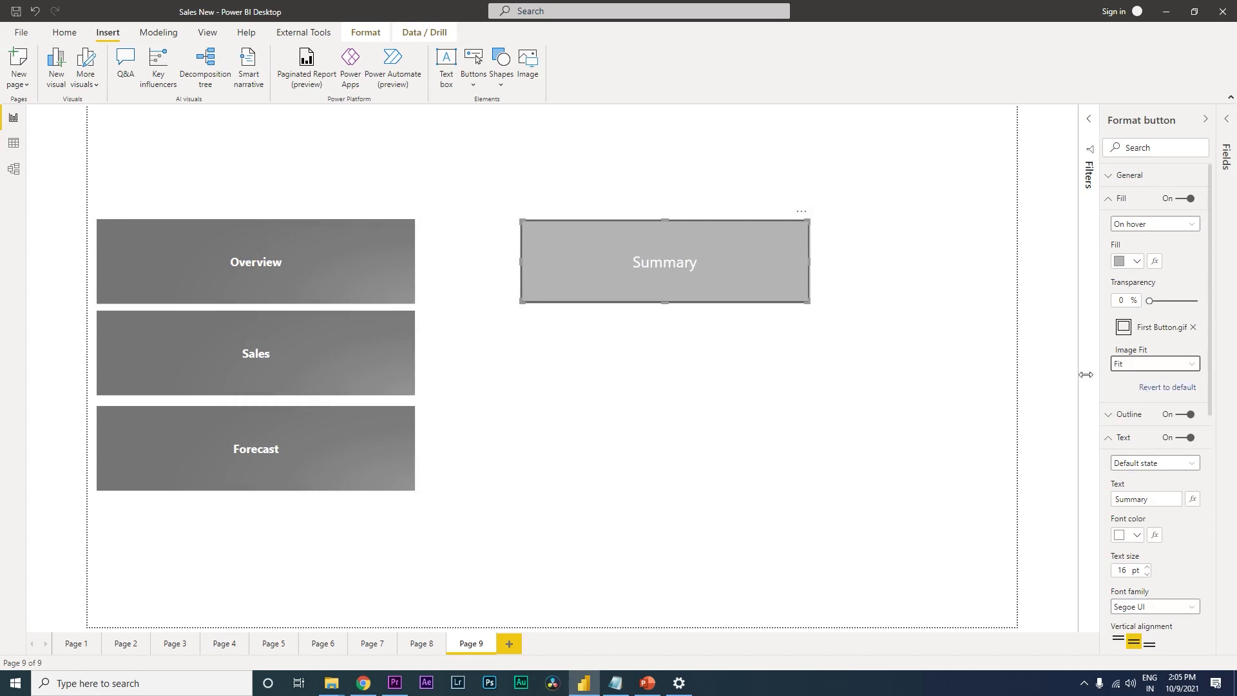
click(932, 353)
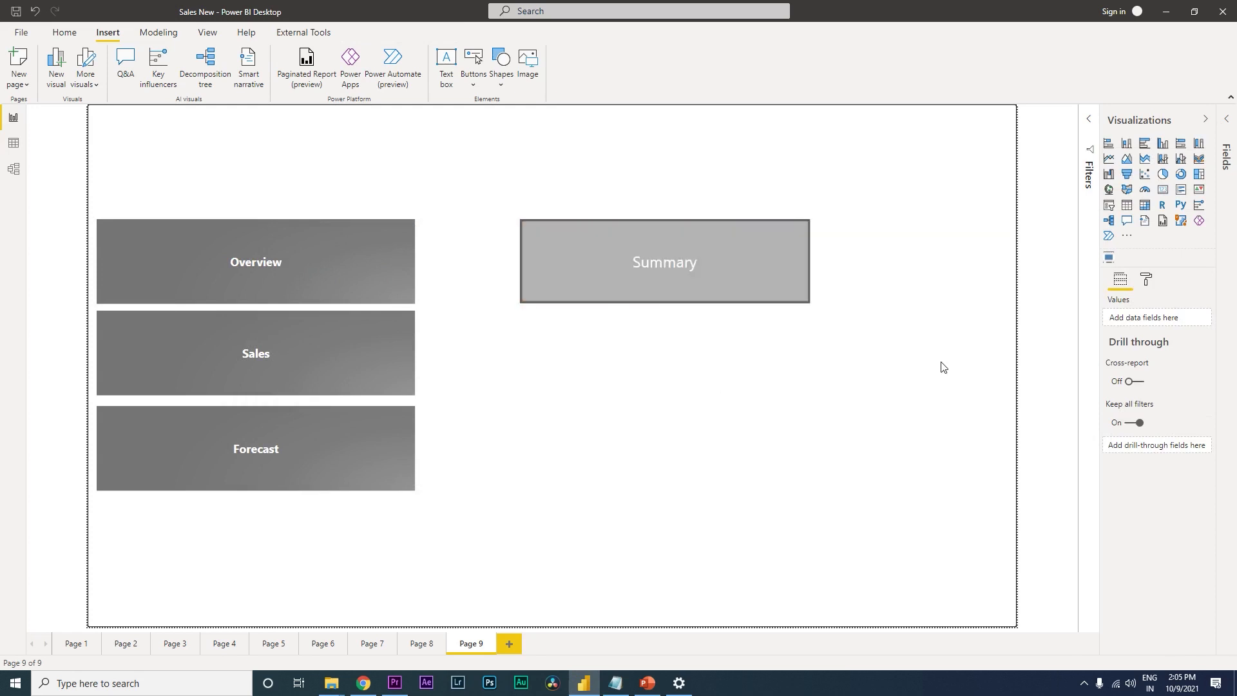
- Set the Summary button's default-state font family to Segoe UI Bold
click(724, 276)
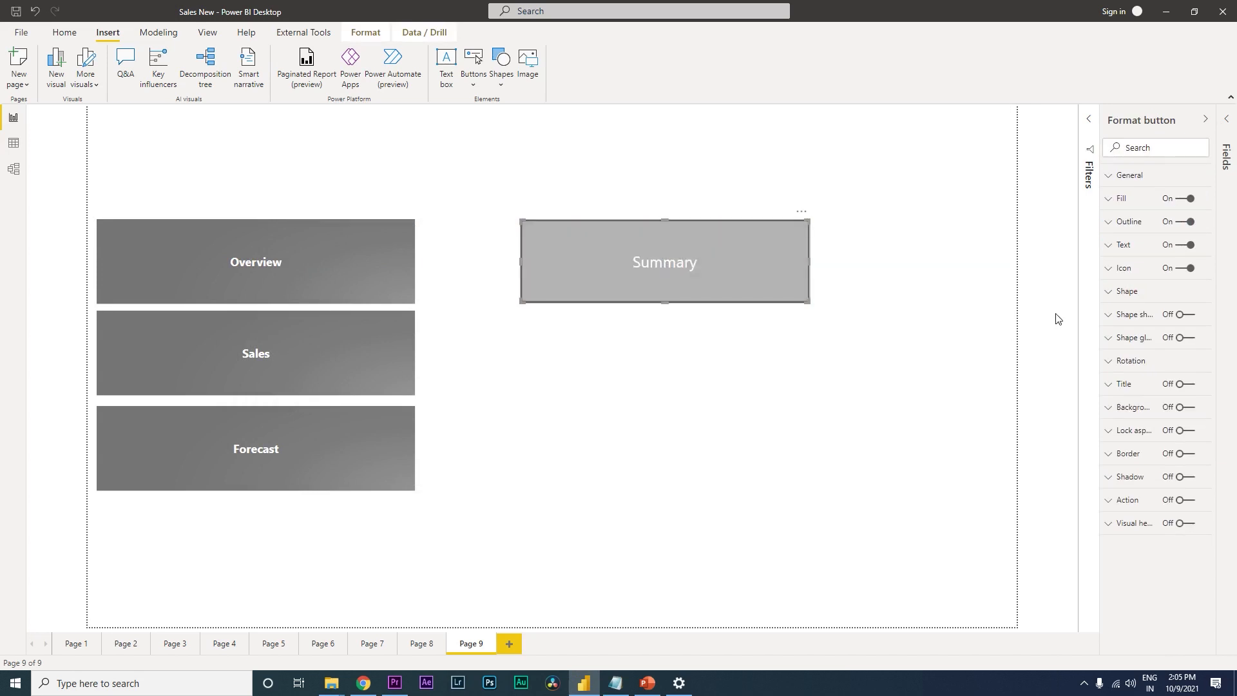
click(1118, 246)
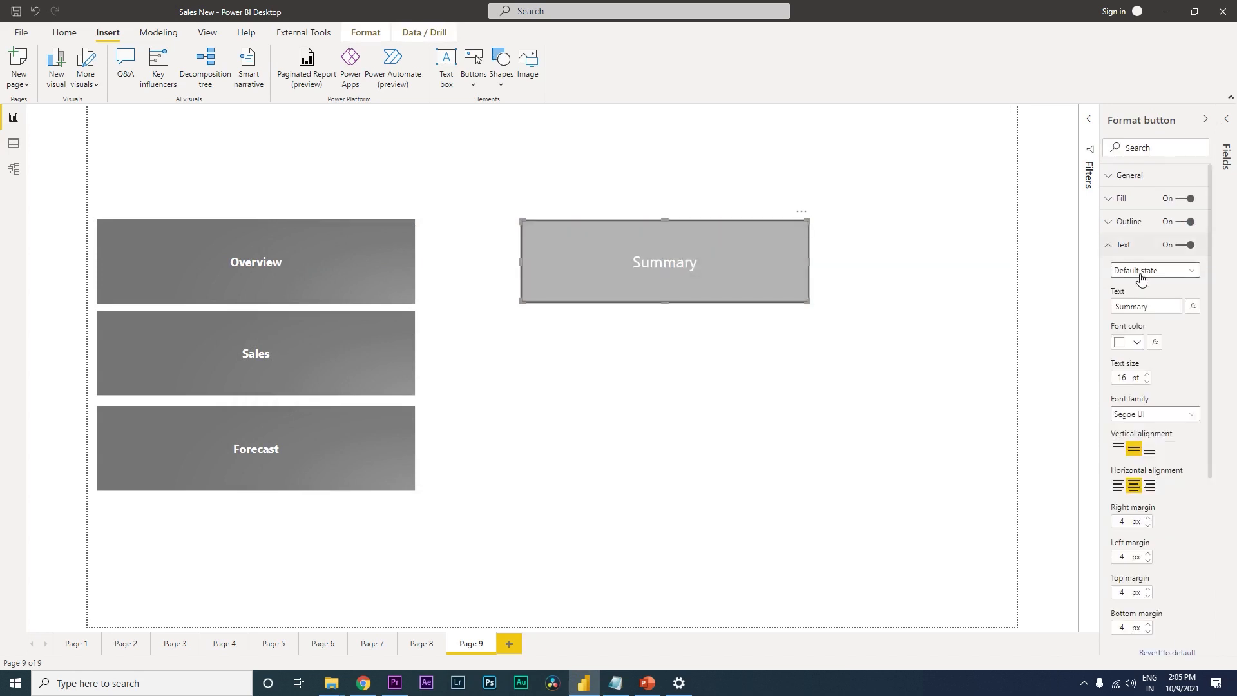
click(1168, 414)
drag(1203, 436, 1203, 524)
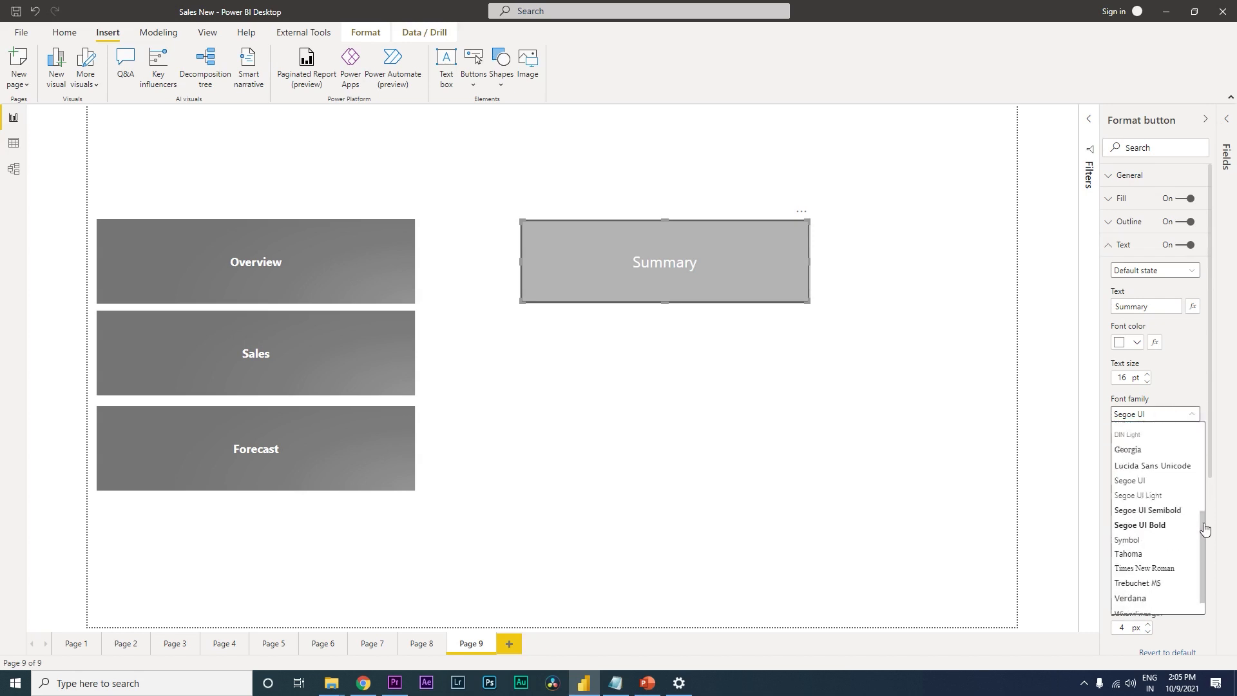
click(1135, 523)
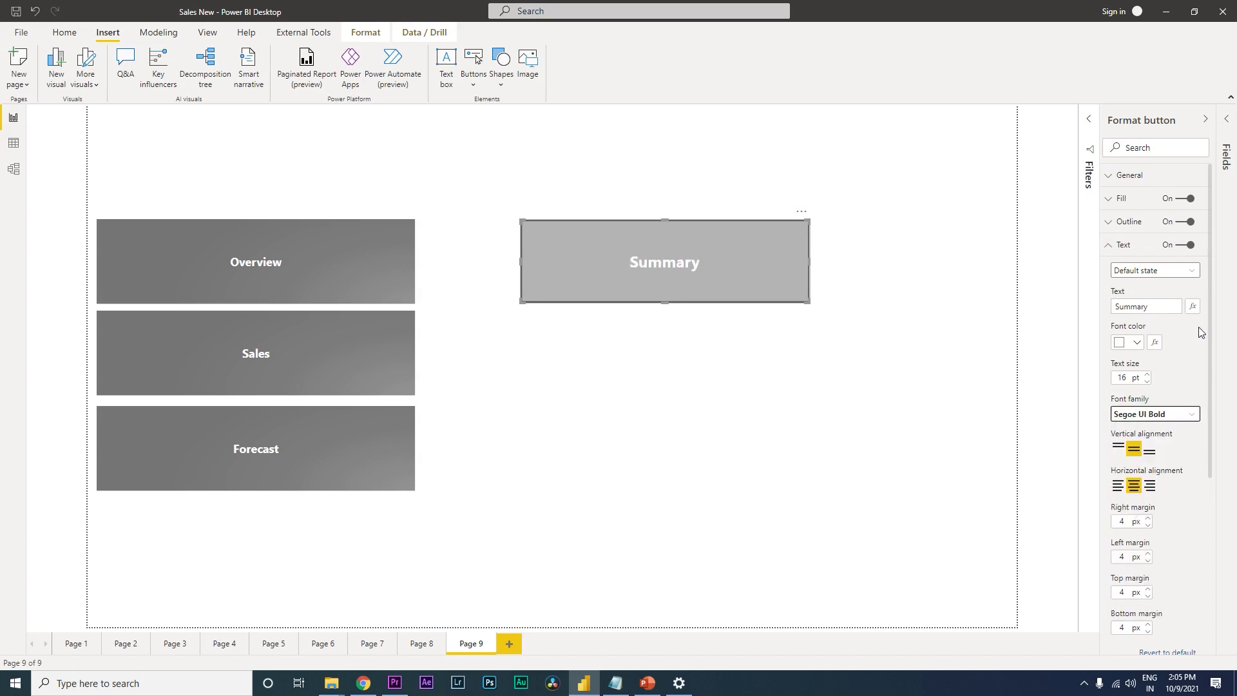
- Enlarge the Summary button's text for the On hover state
click(1170, 270)
click(1160, 300)
click(833, 356)
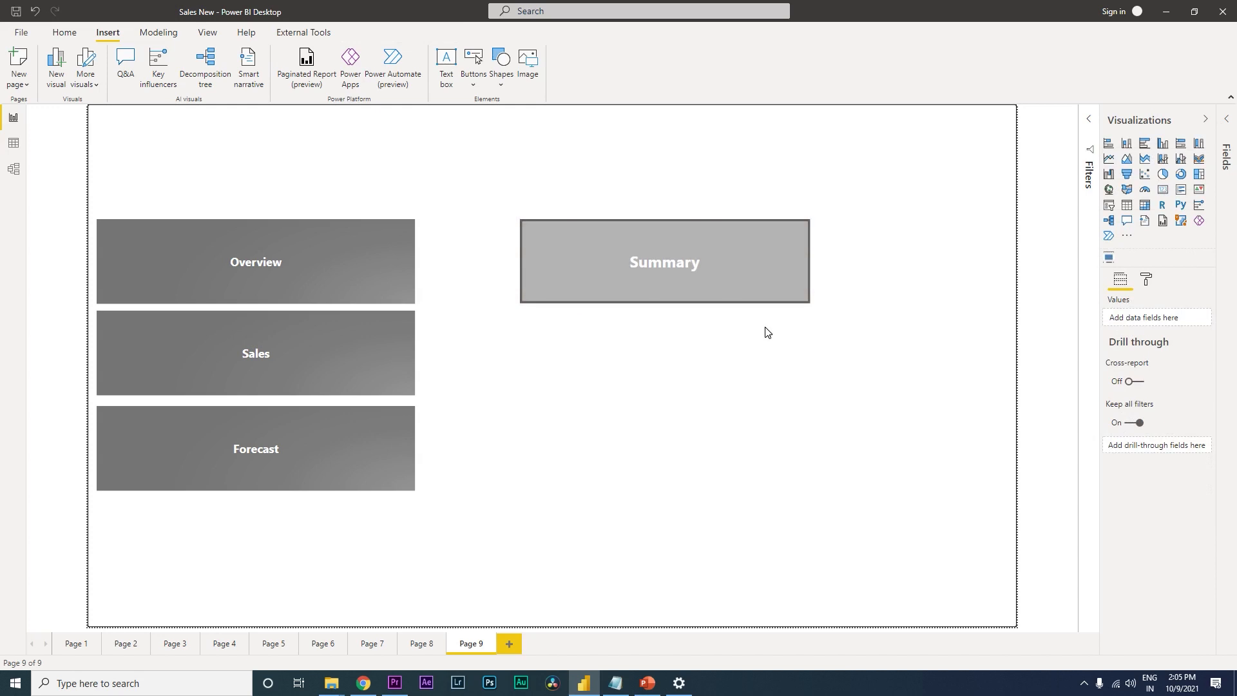
- Turn off the Summary button's outline
click(684, 268)
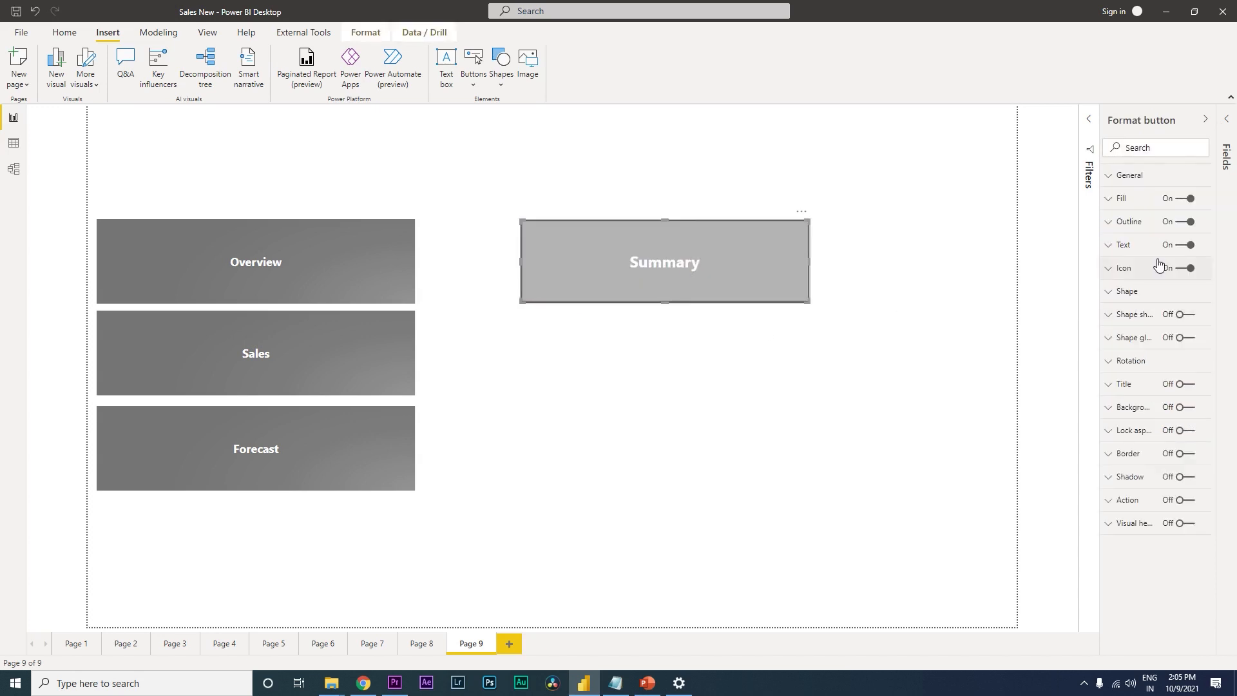
click(1189, 222)
click(877, 289)
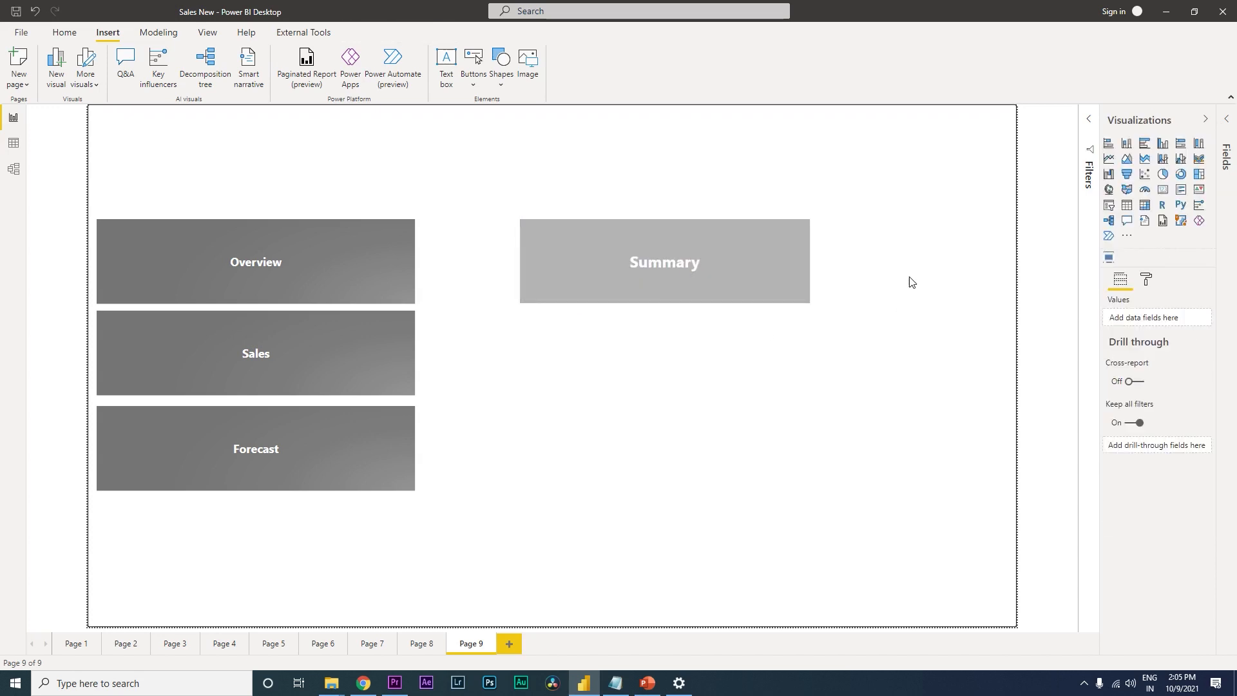
- Set the Summary button's fill color for the On press state to dark blue
click(725, 288)
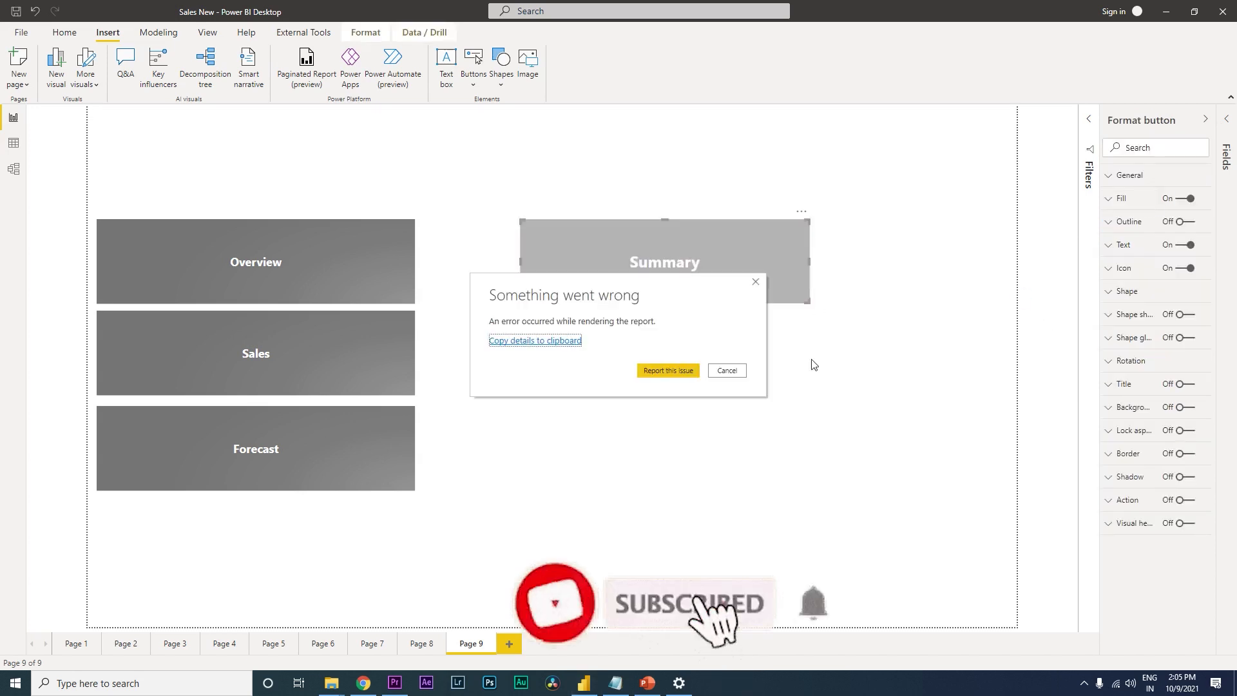
click(742, 371)
click(1116, 201)
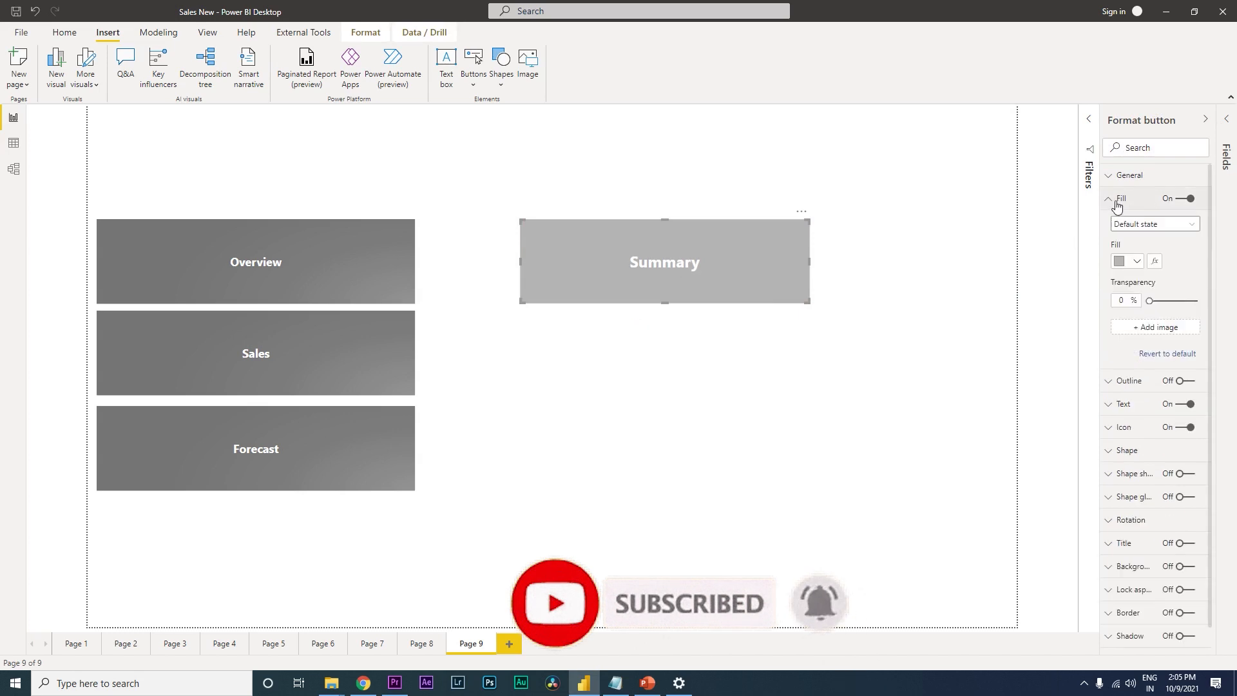
click(1137, 224)
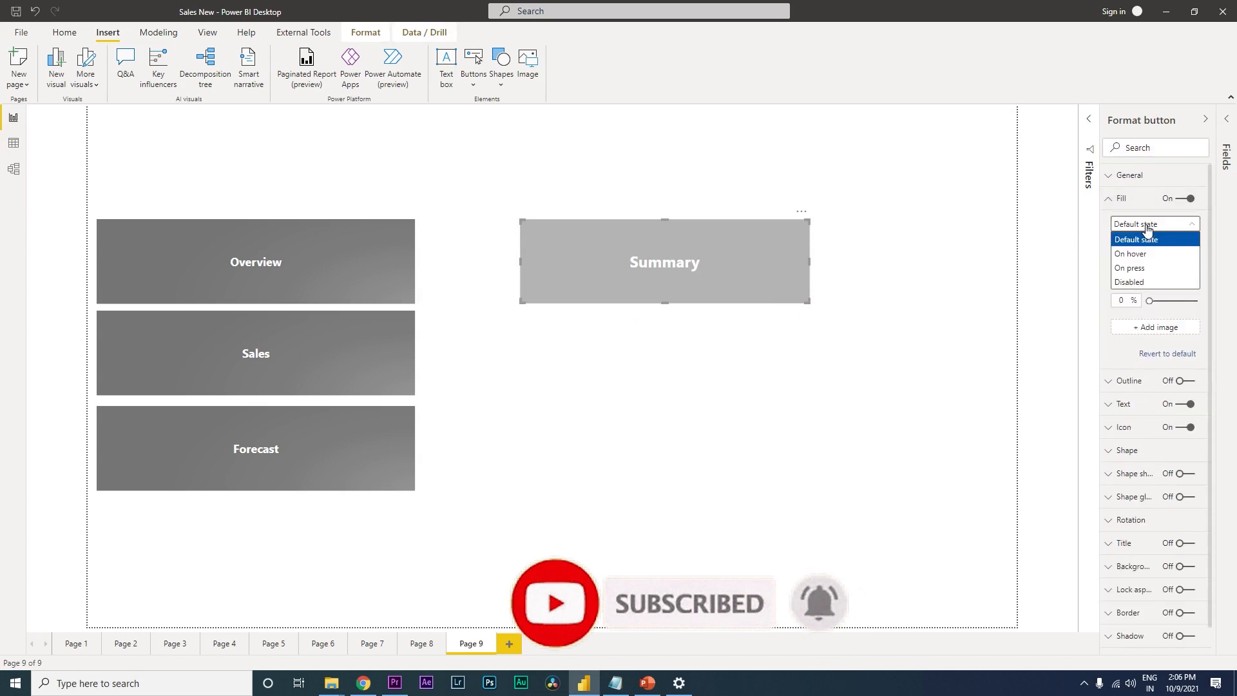
click(1146, 270)
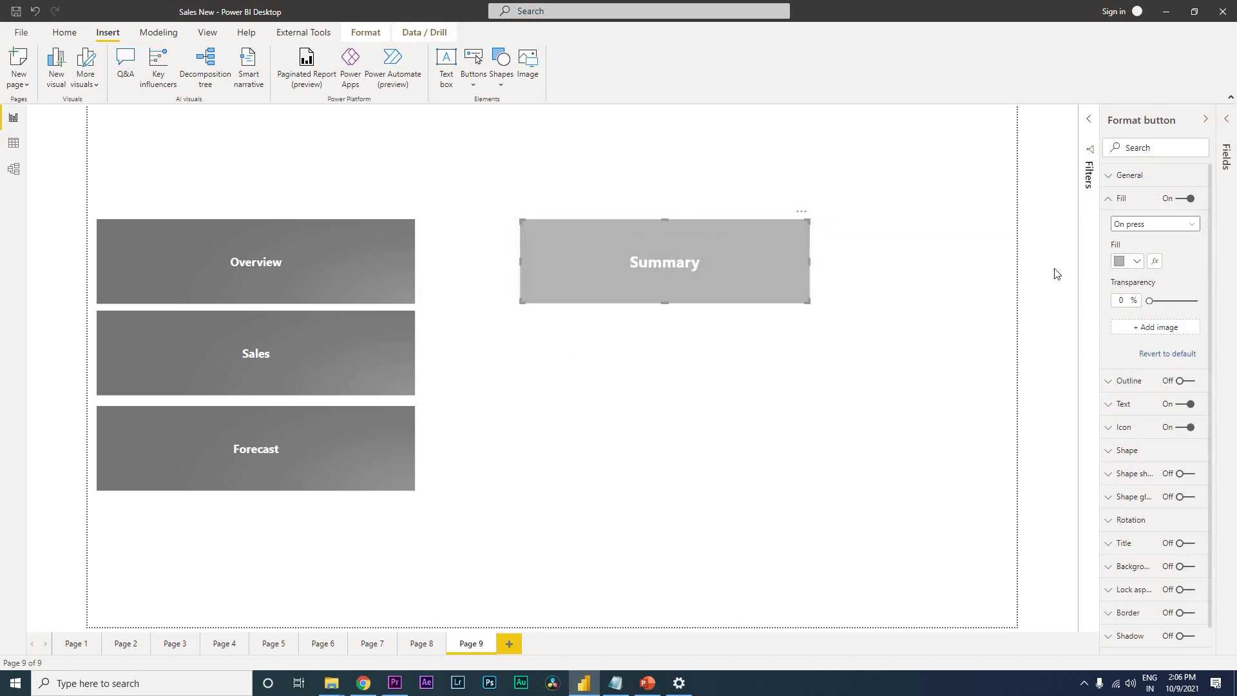
click(1146, 264)
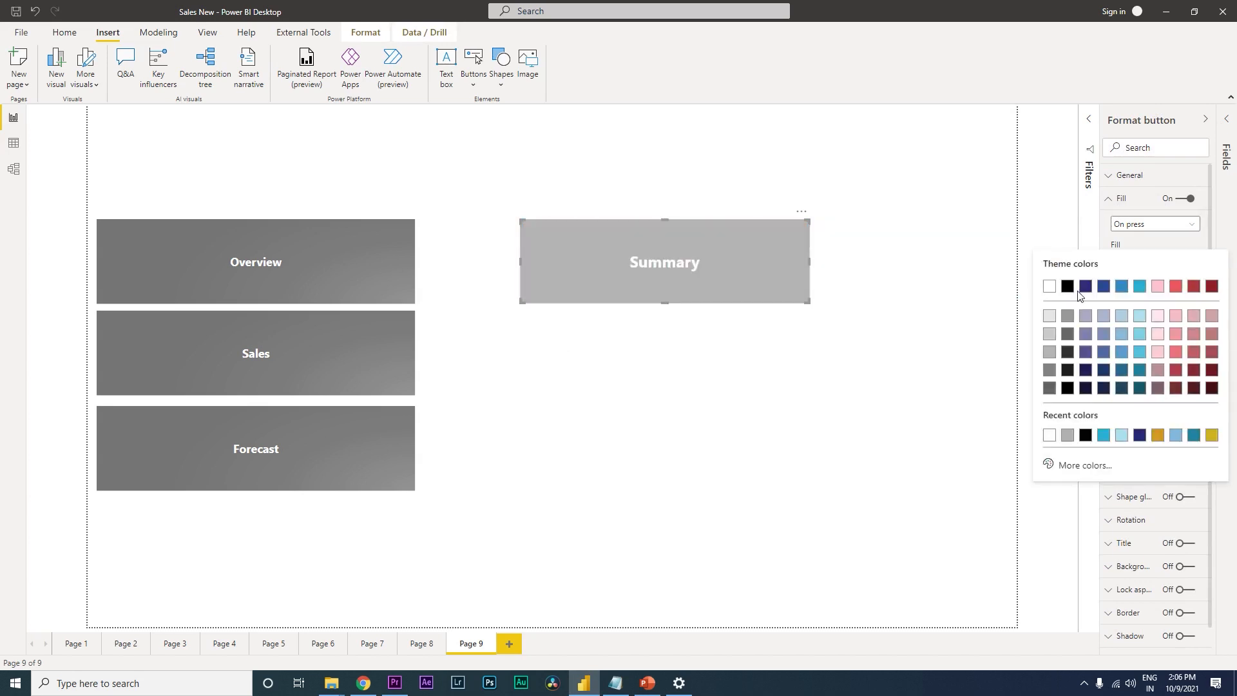
click(1105, 287)
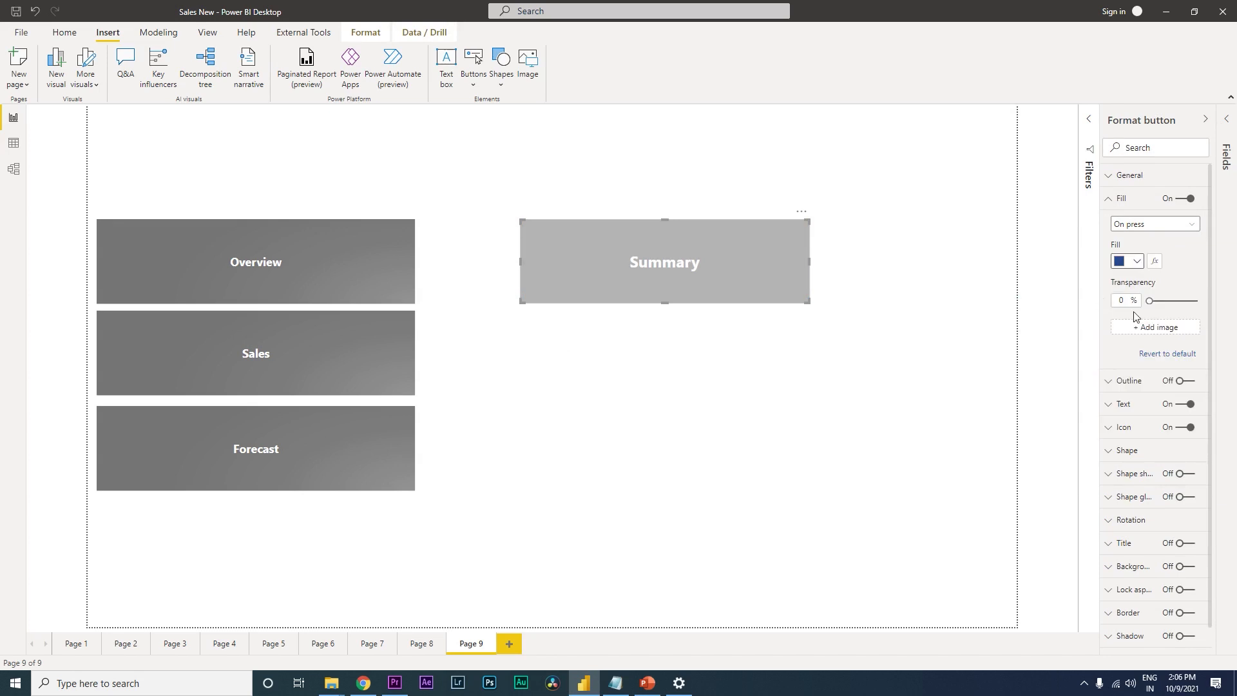
click(837, 329)
- Test the Summary button's hover and press appearance and review its On press fill setting
click(705, 286)
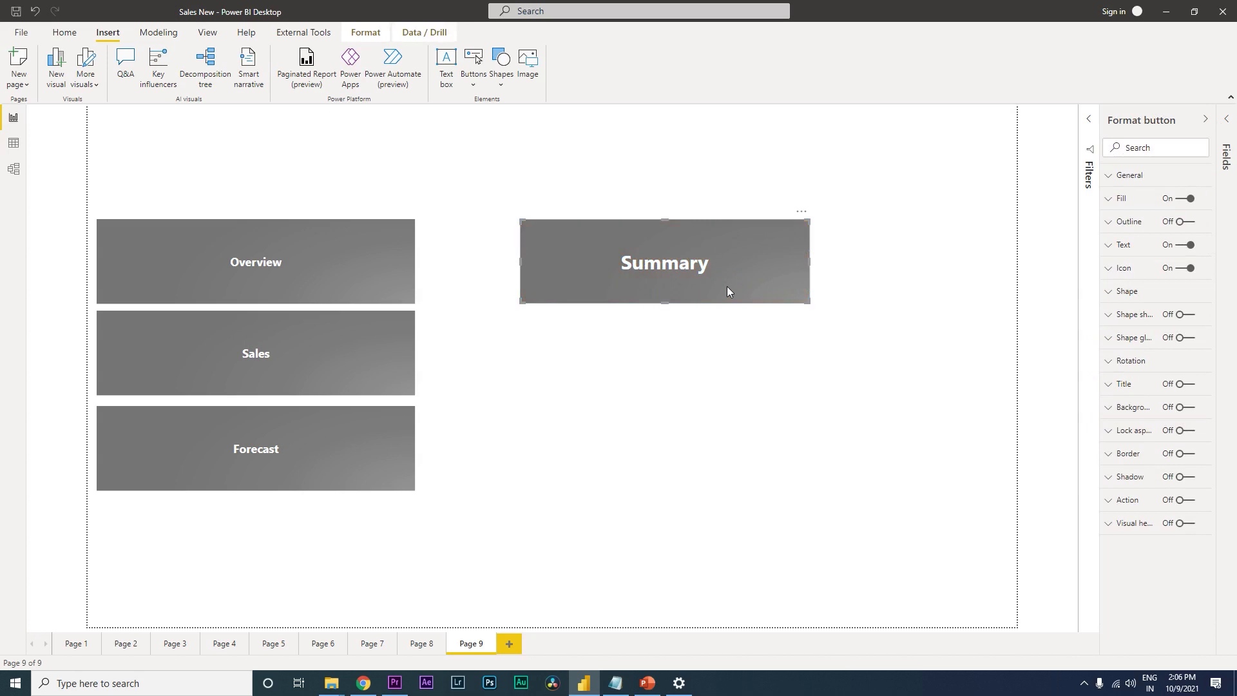
click(1109, 205)
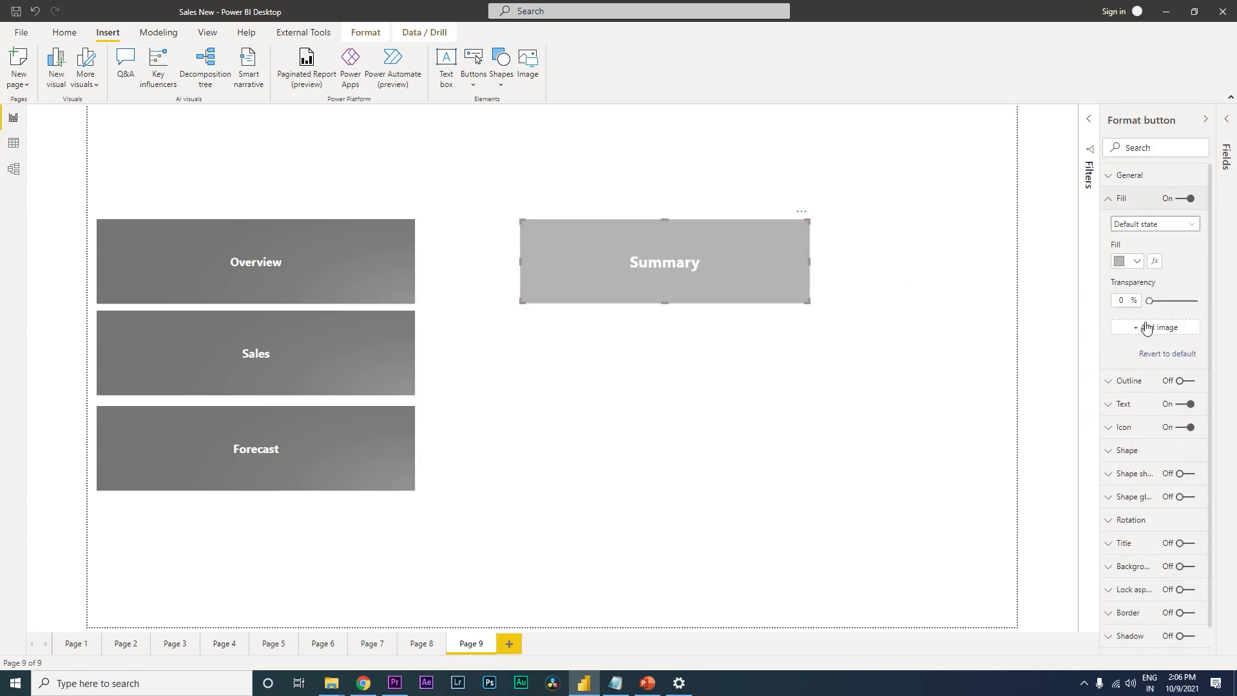
click(1148, 223)
click(1145, 269)
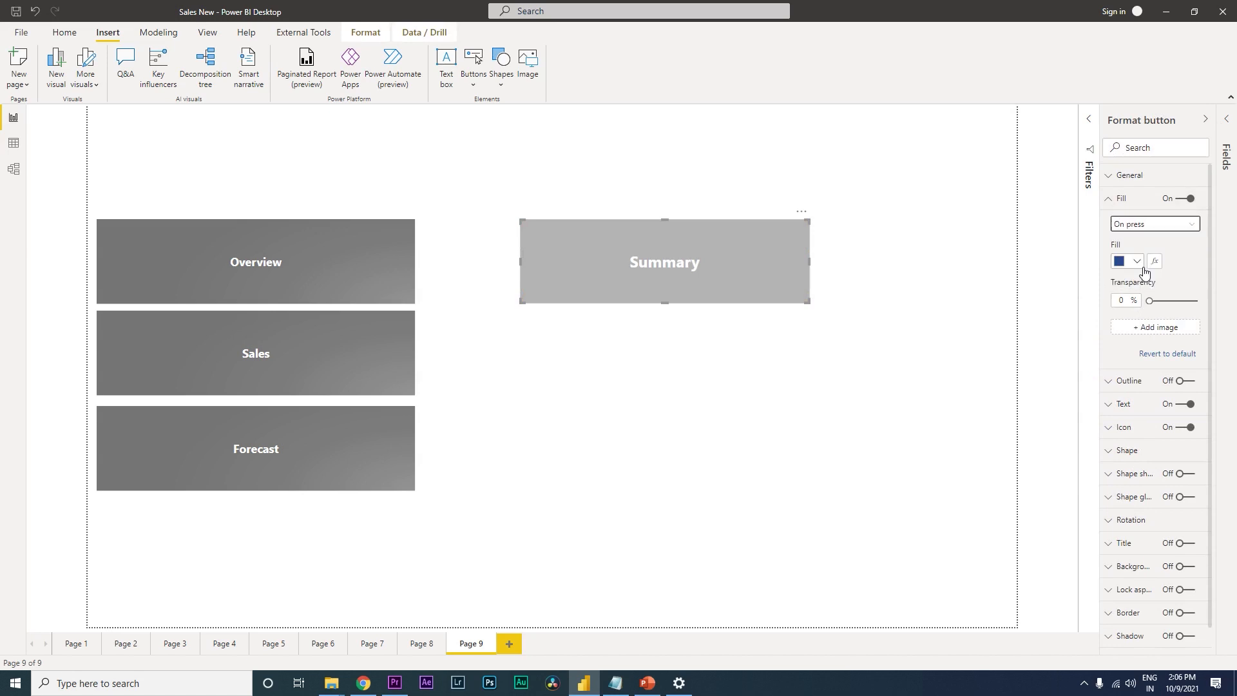
click(679, 283)
click(692, 279)
click(1119, 199)
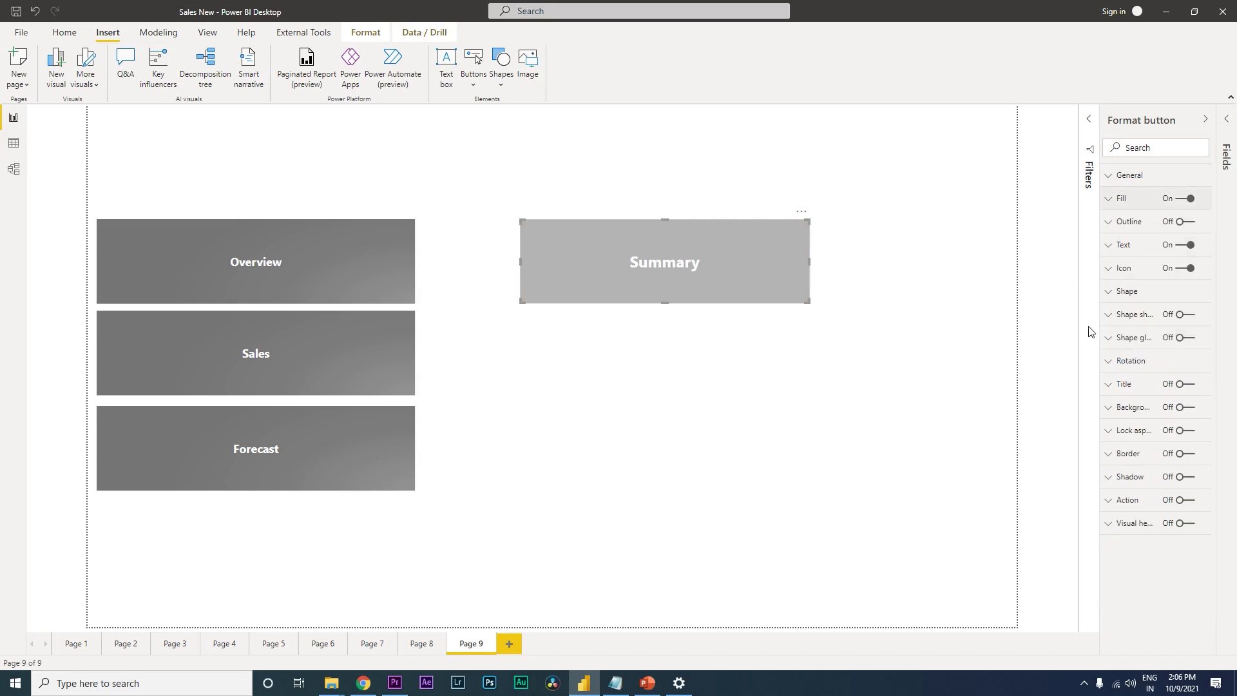
- Set the Summary button's shape for the Default state to Chevron arrow
click(1124, 316)
click(1124, 317)
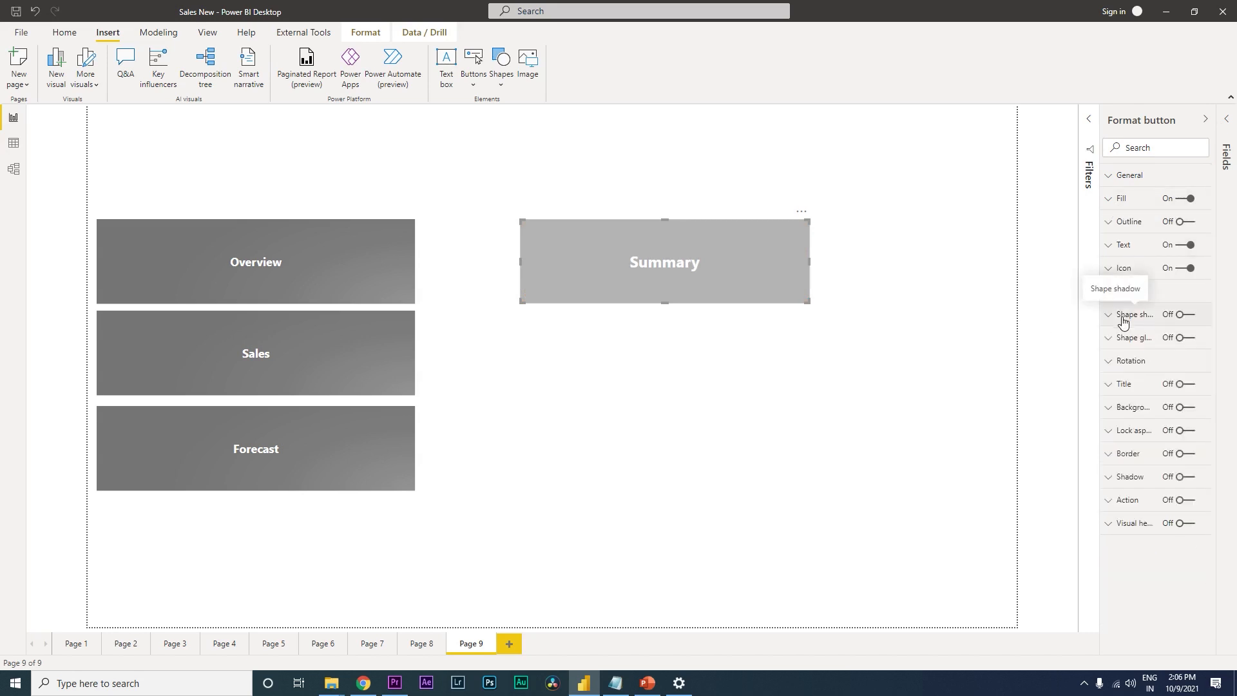
click(1114, 293)
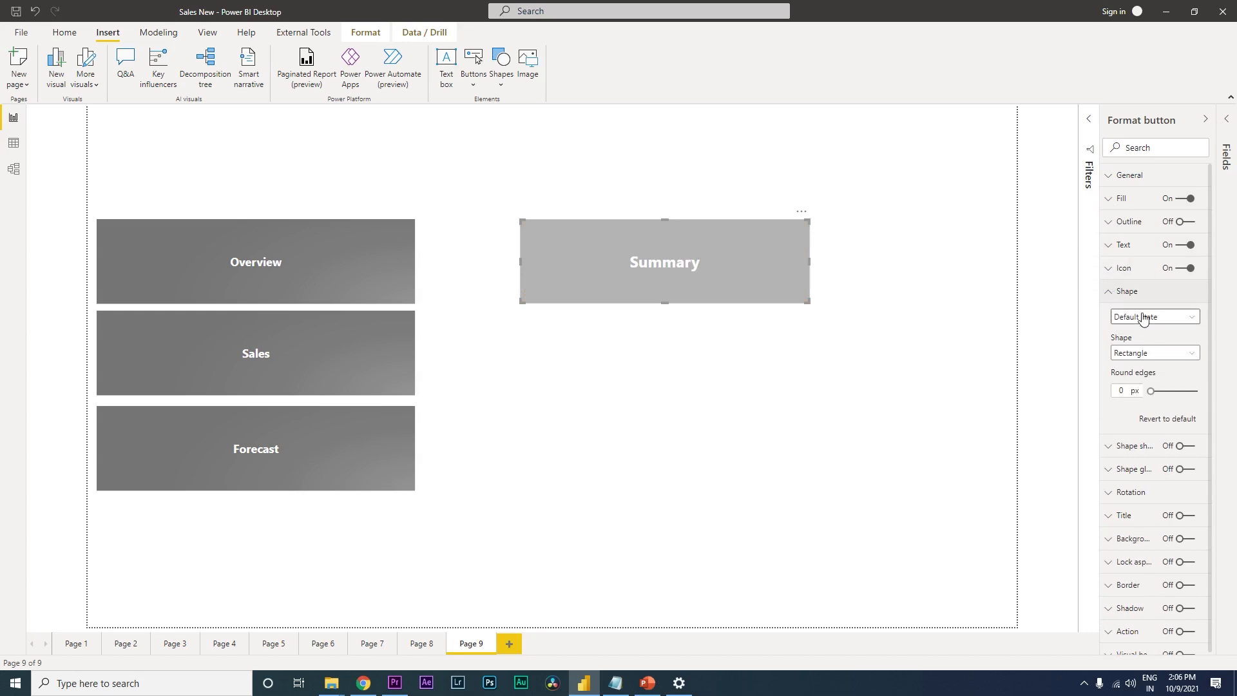
click(1140, 359)
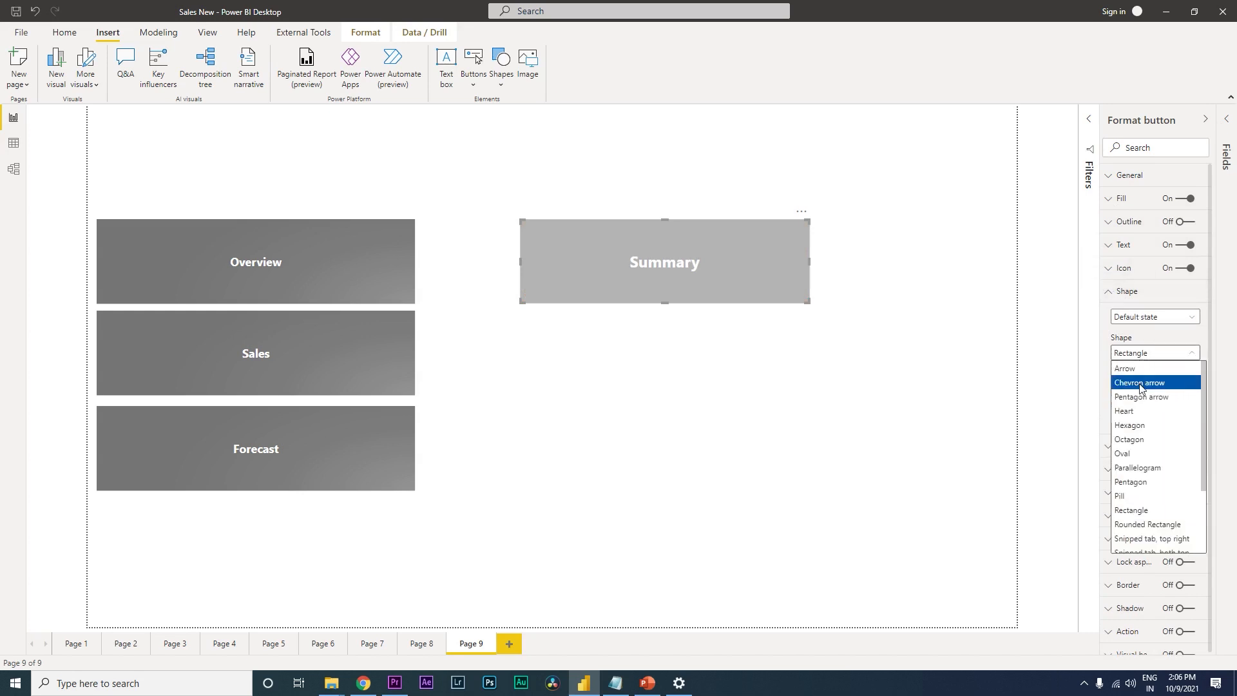
click(1139, 383)
- Try the Pentagon arrow and Arrow shapes for the Summary button's Default state, then return it to Chevron arrow
click(1147, 355)
click(1141, 397)
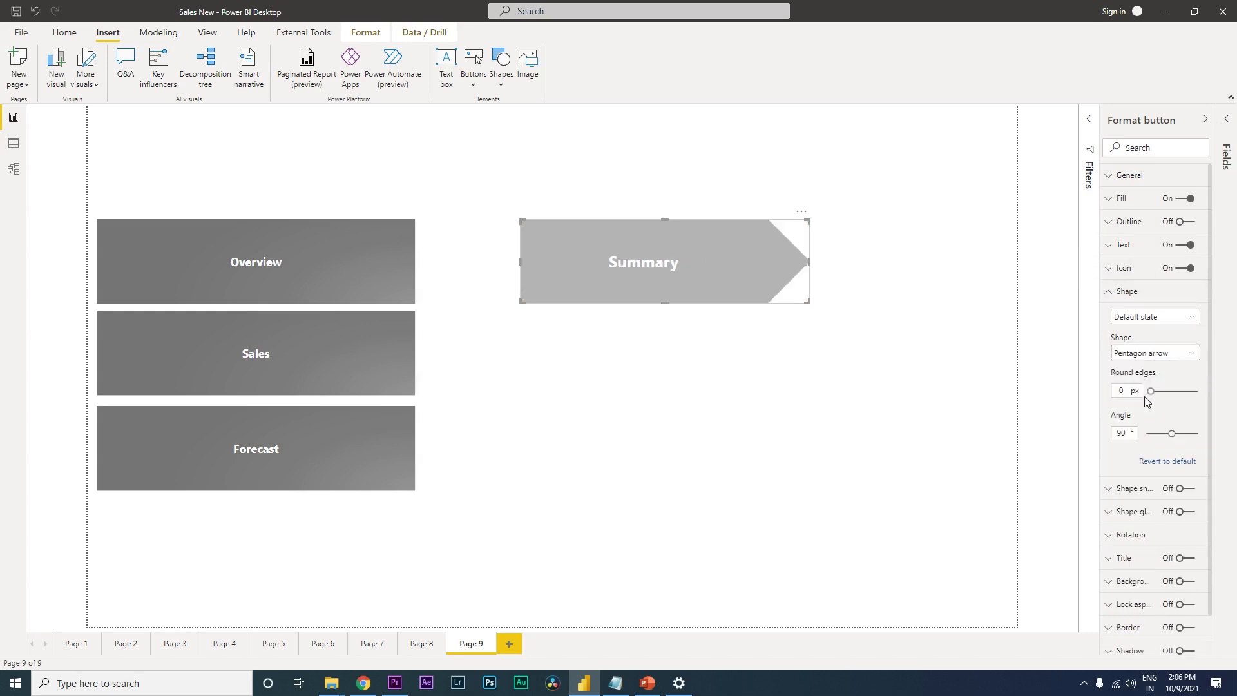
click(1148, 356)
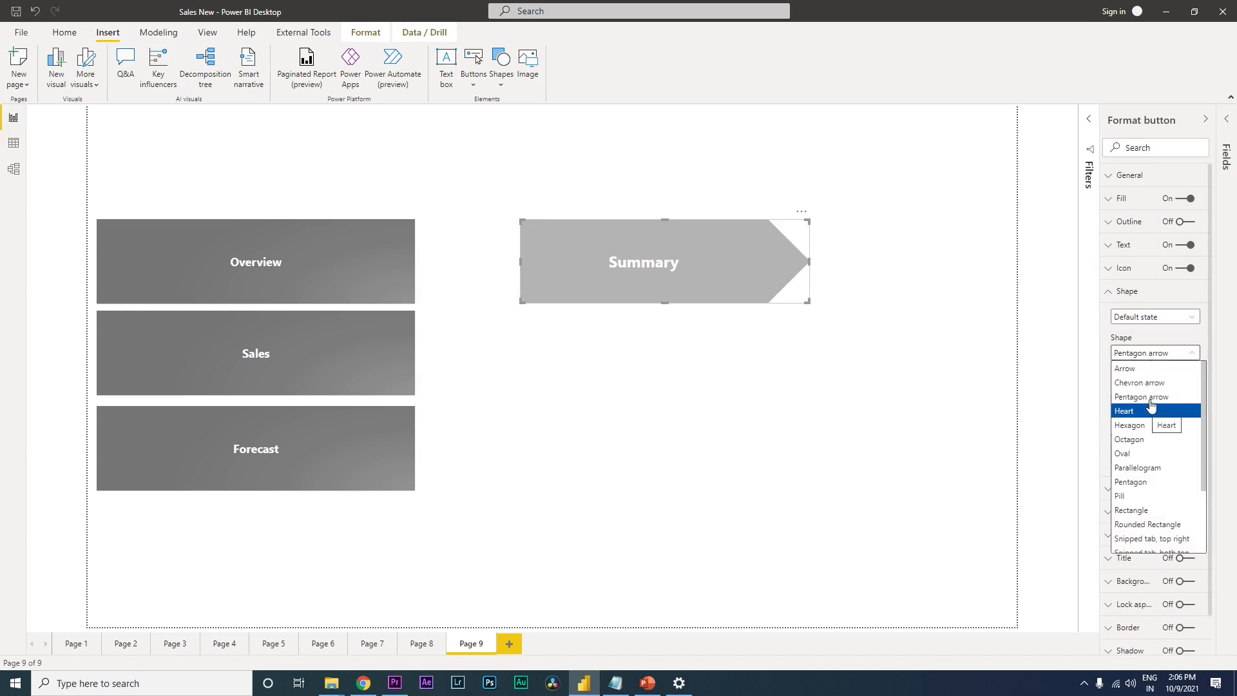
click(1138, 370)
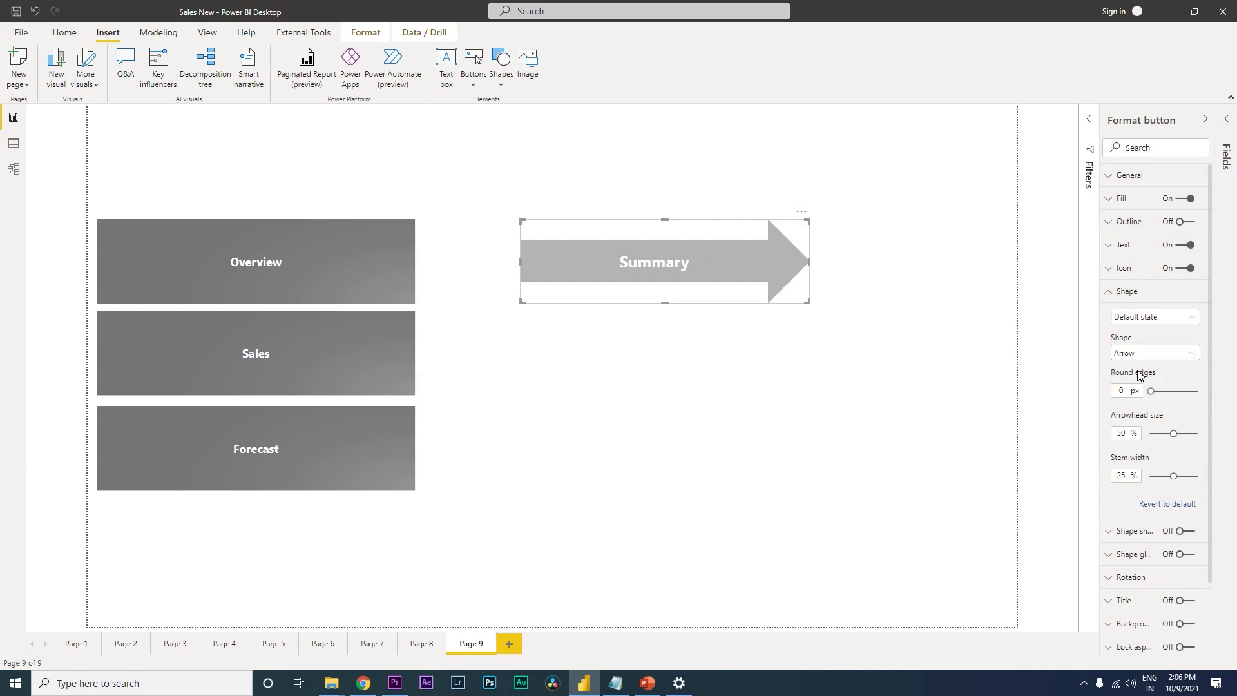
click(1143, 359)
click(1143, 395)
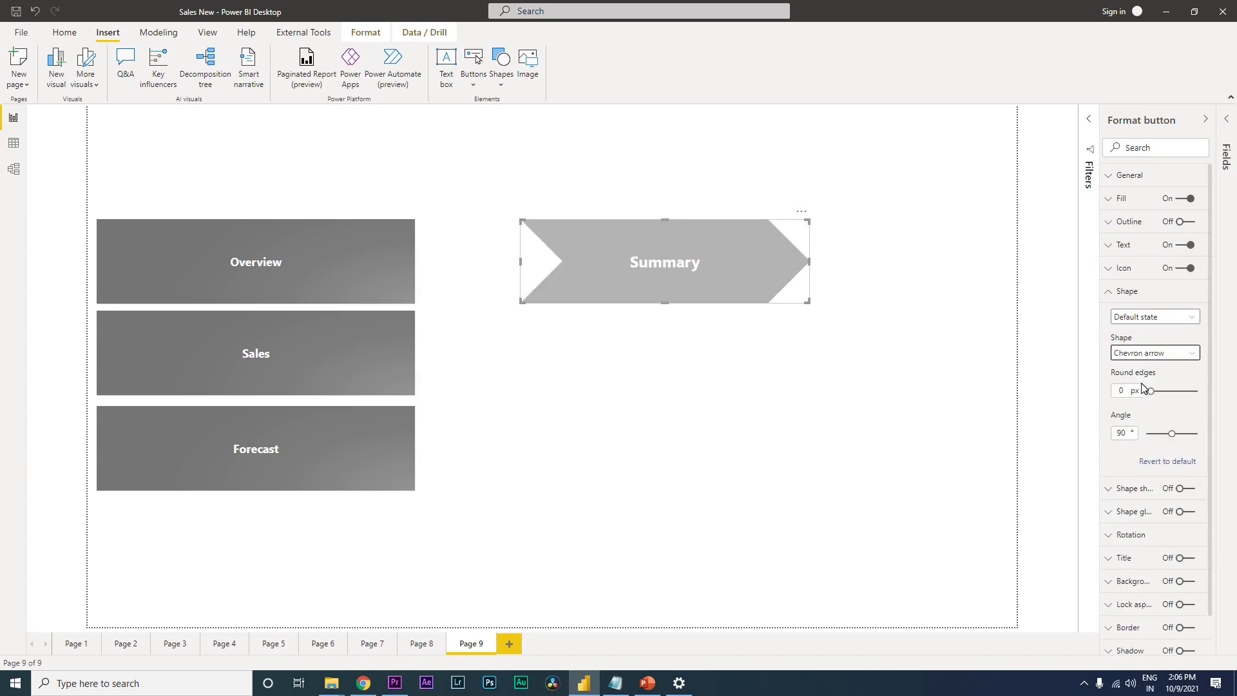
- Set the Summary button's shape for the On hover state to Pentagon arrow
click(1136, 319)
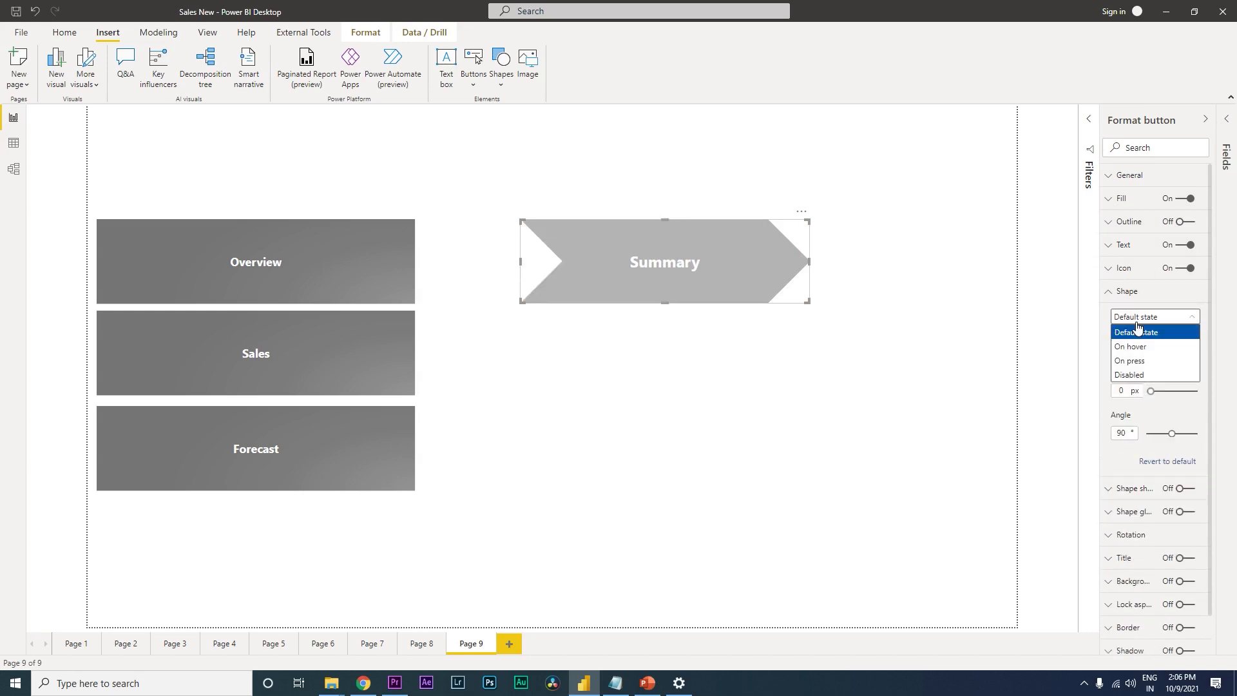
click(1139, 347)
click(1147, 355)
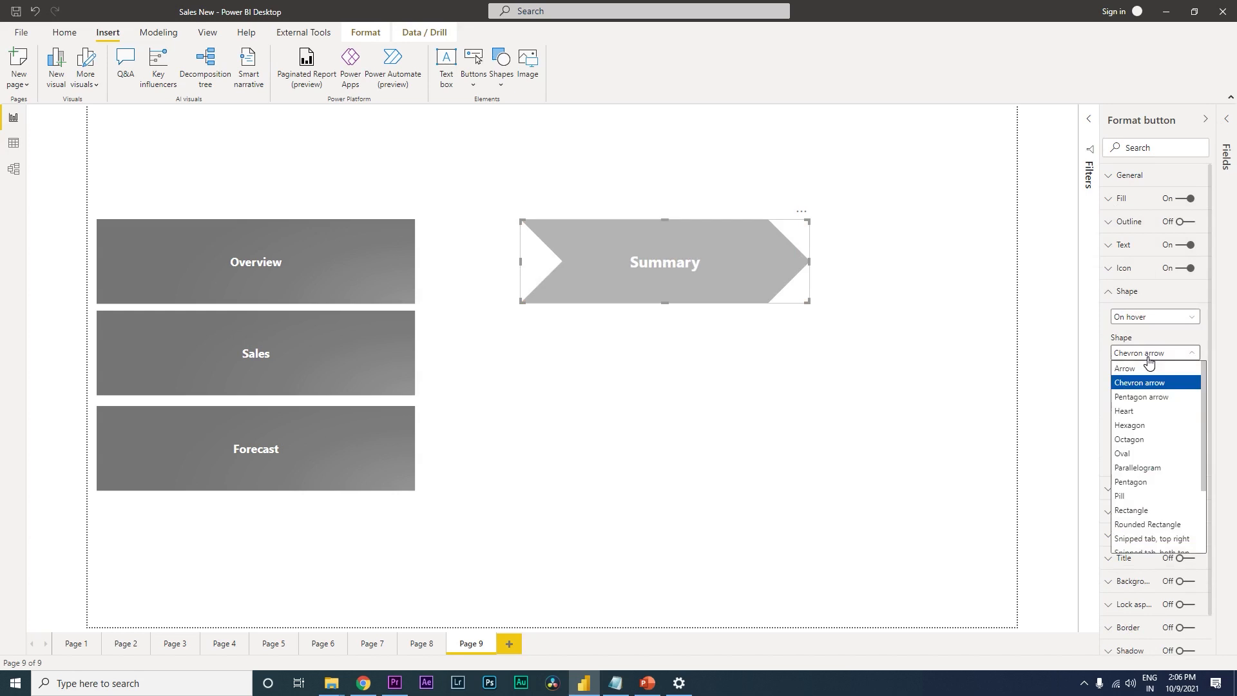
click(1142, 399)
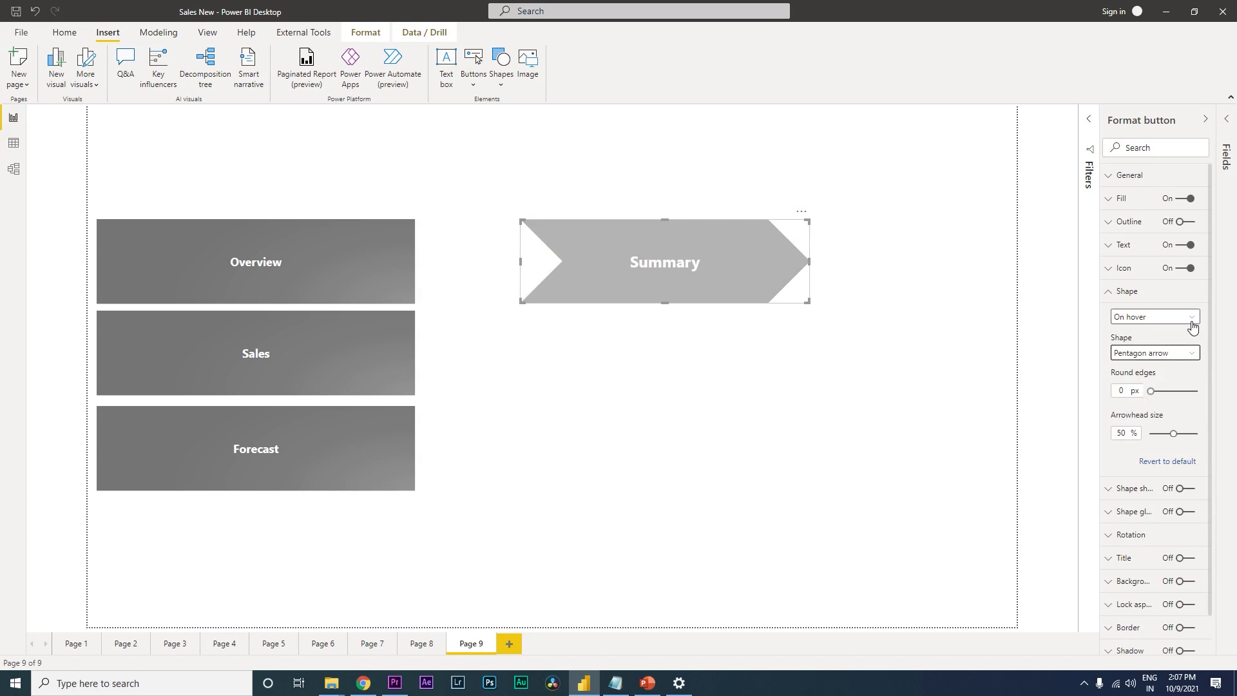
scroll(1211, 322, down, 2)
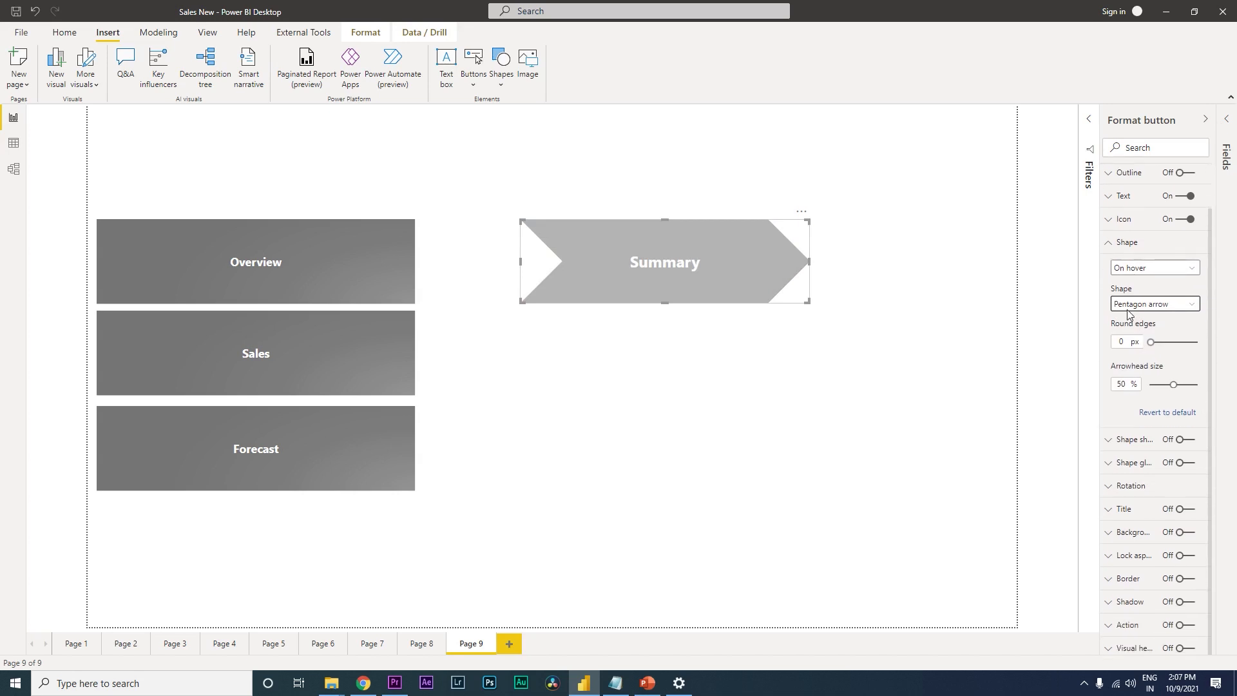
click(1110, 253)
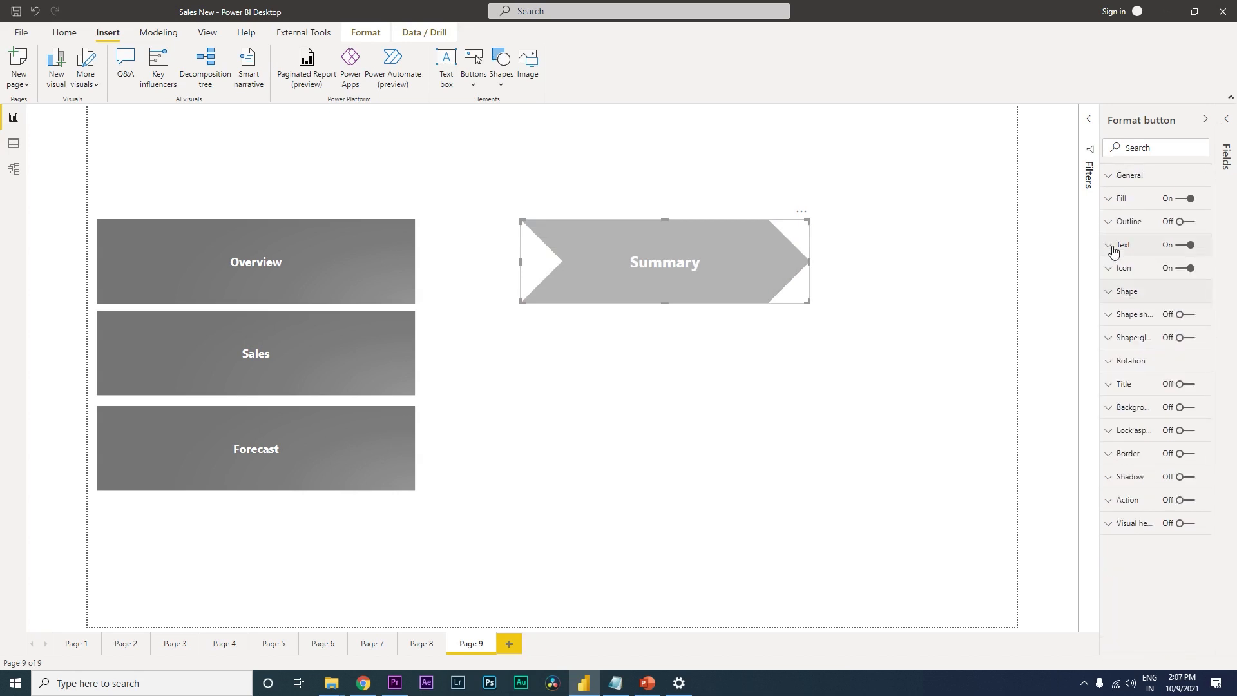
- Try the shape shadow on the Summary button and turn it back off
click(1127, 318)
click(1184, 315)
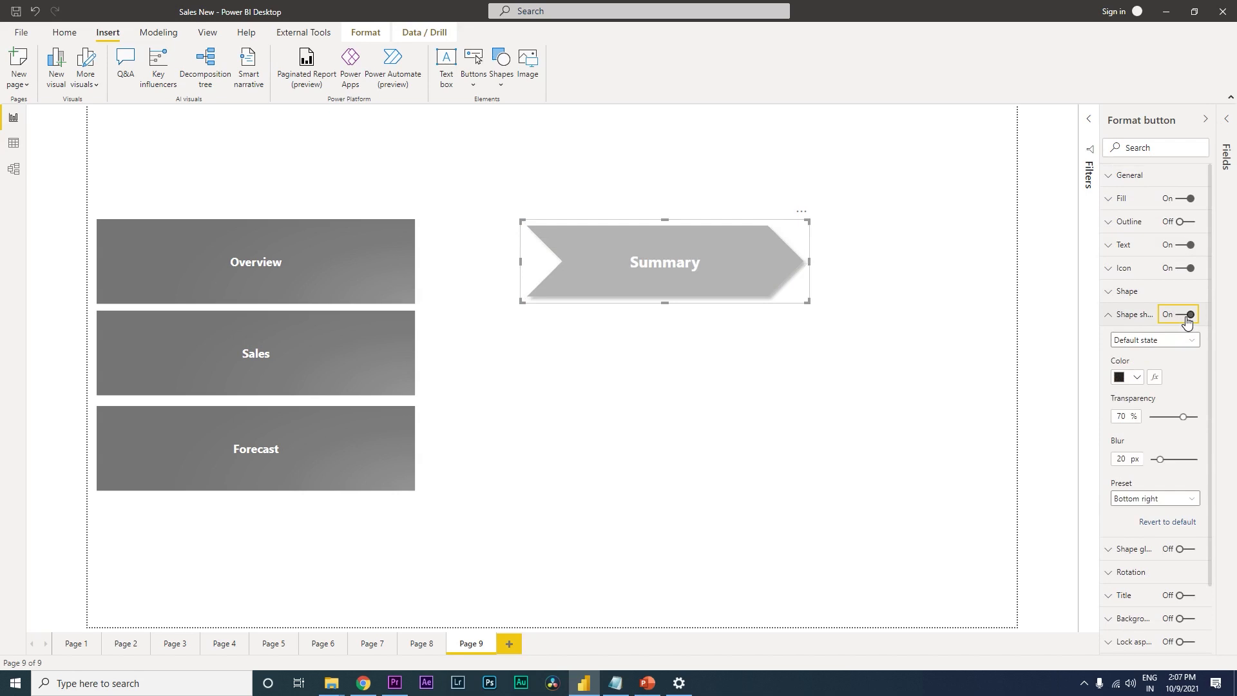
click(1187, 320)
click(1126, 319)
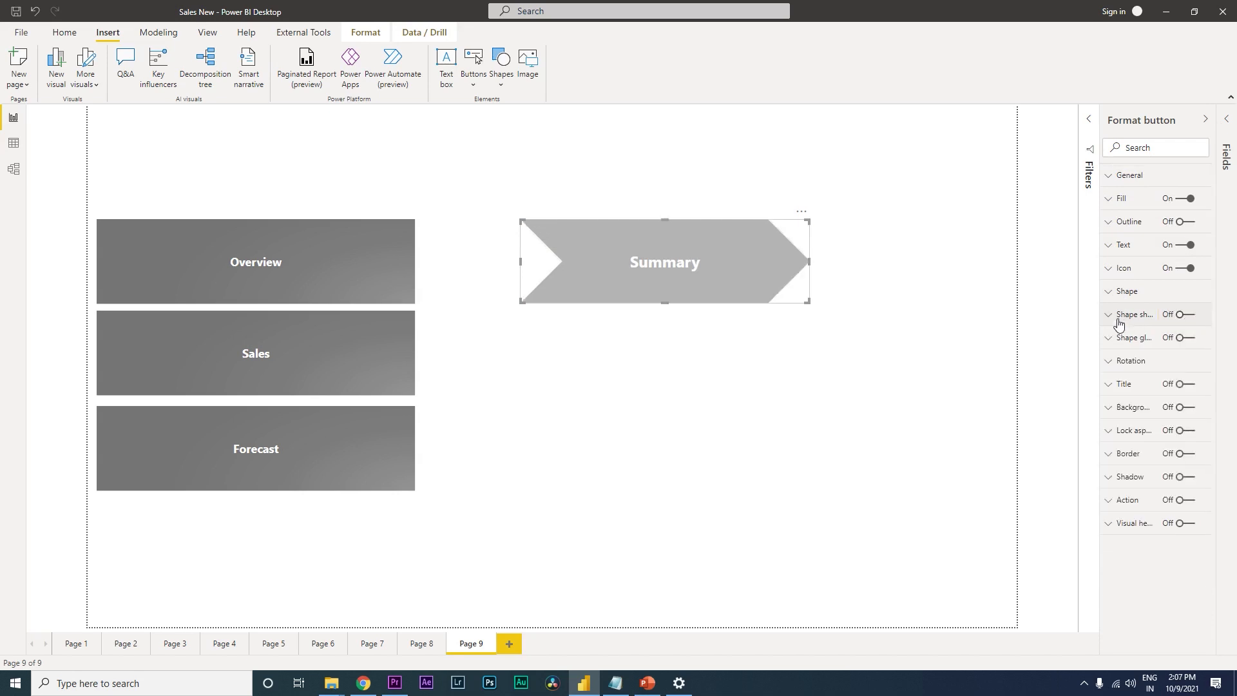
- Try a red shape glow on the Summary button, turn the glow back off, and deselect the button
click(1122, 346)
click(1185, 338)
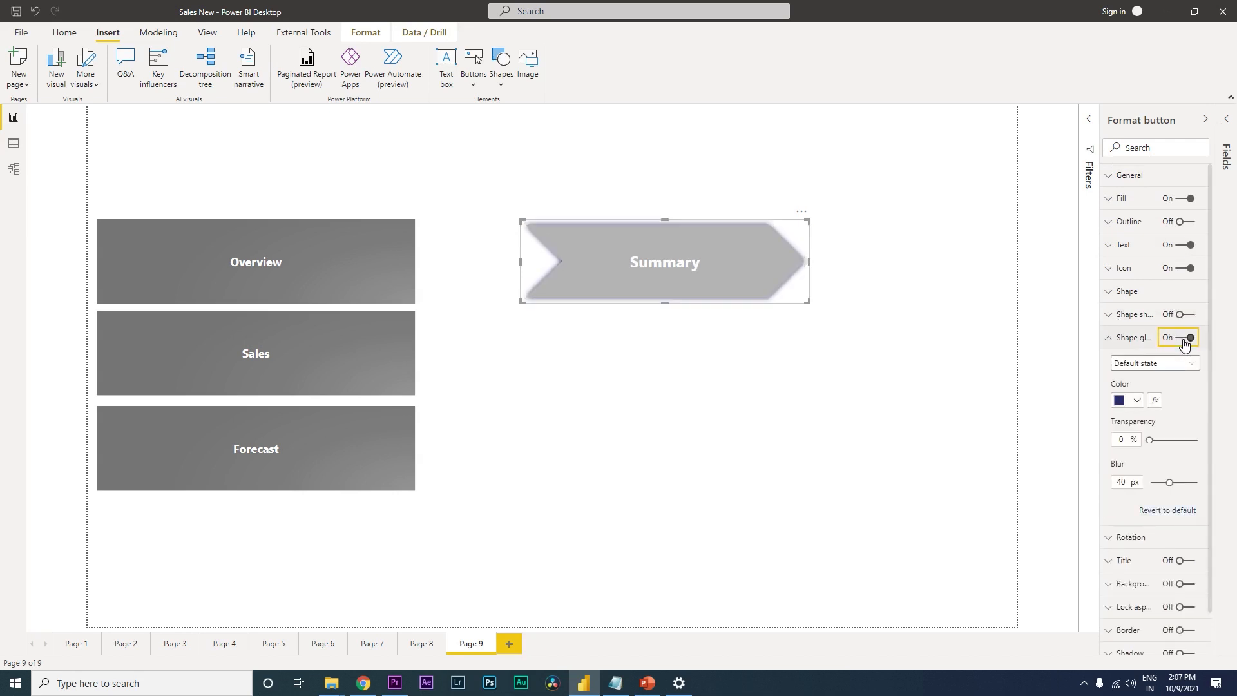
click(1137, 400)
click(1173, 426)
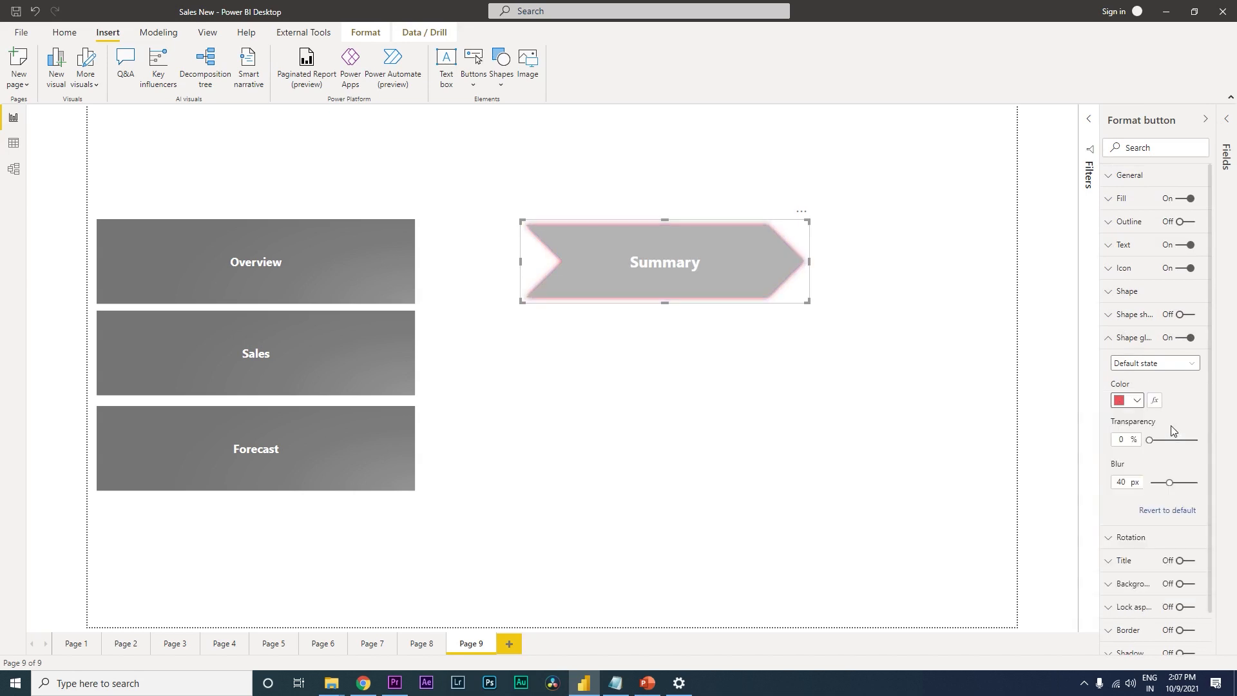
click(1188, 365)
click(1138, 385)
click(1184, 337)
click(1128, 339)
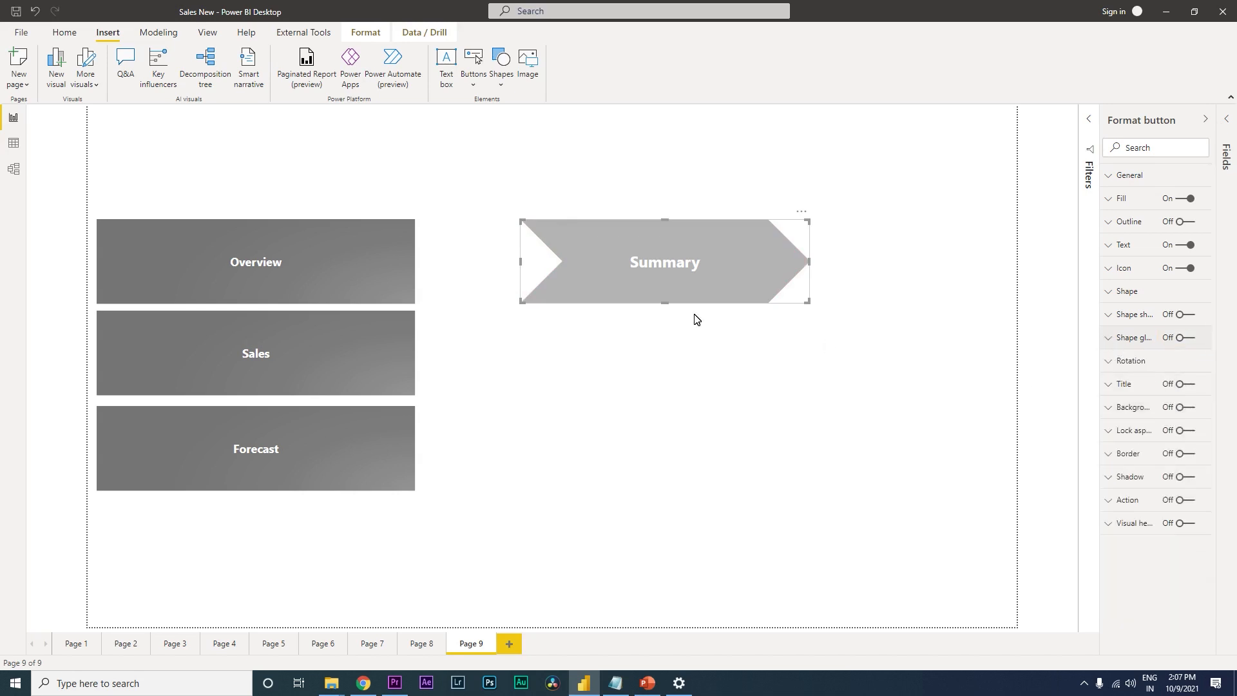
click(714, 346)
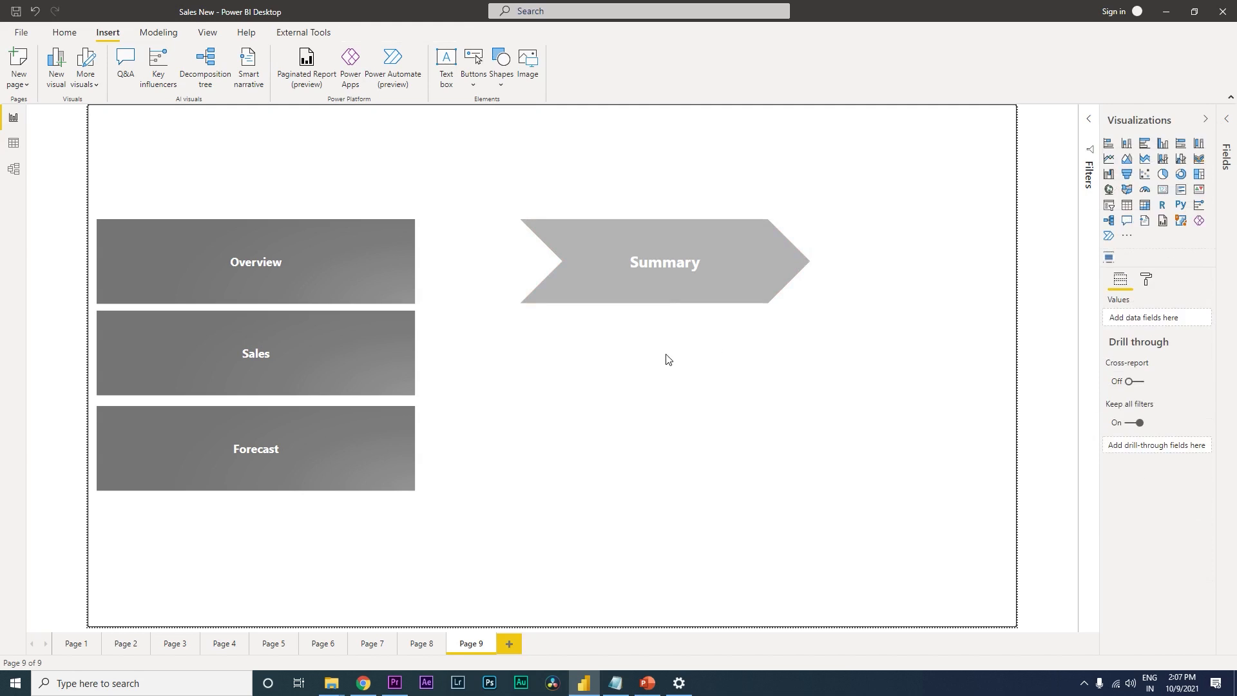